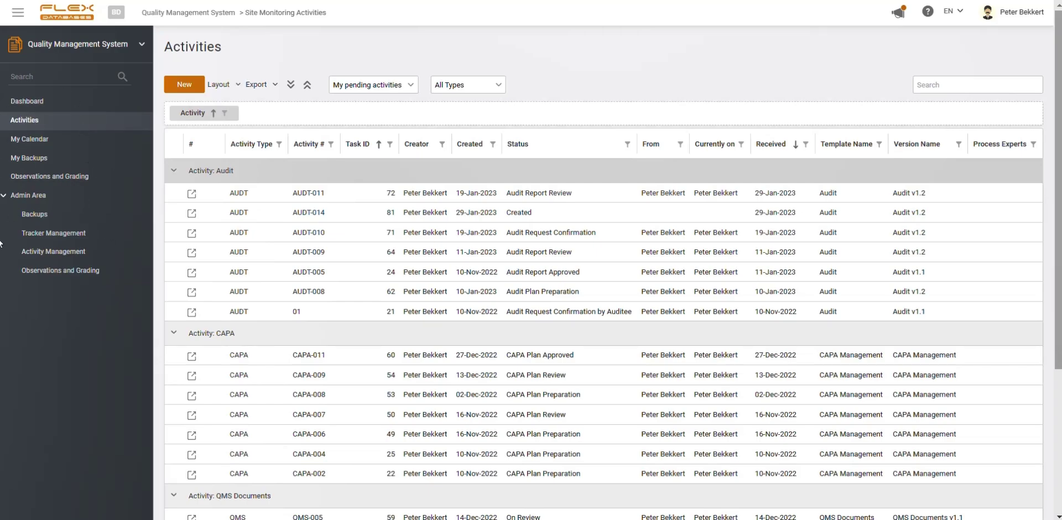
# Step: Open the workflow of the draft Audit v1.3 version from the Audit activity's versions in Activity Management
pyautogui.click(76, 231)
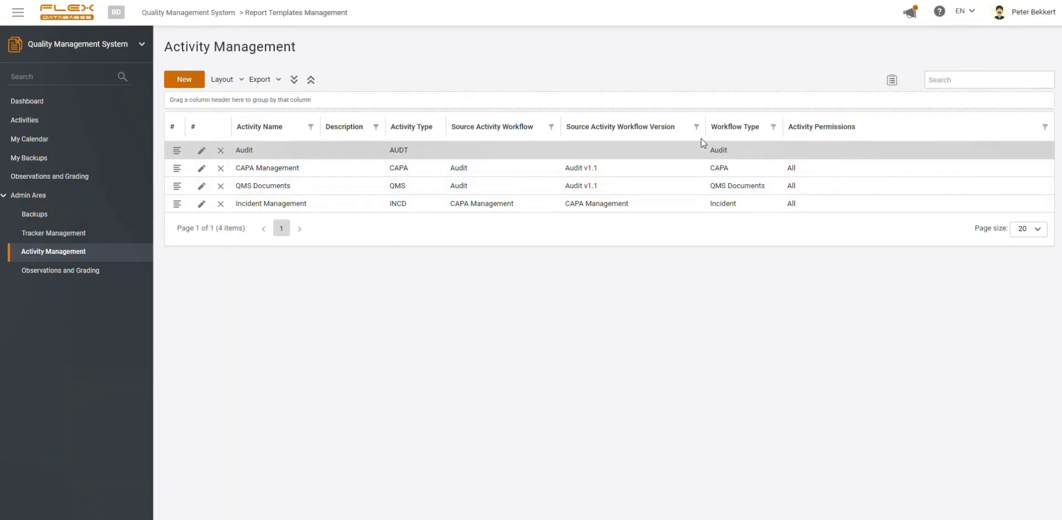
pyautogui.click(177, 152)
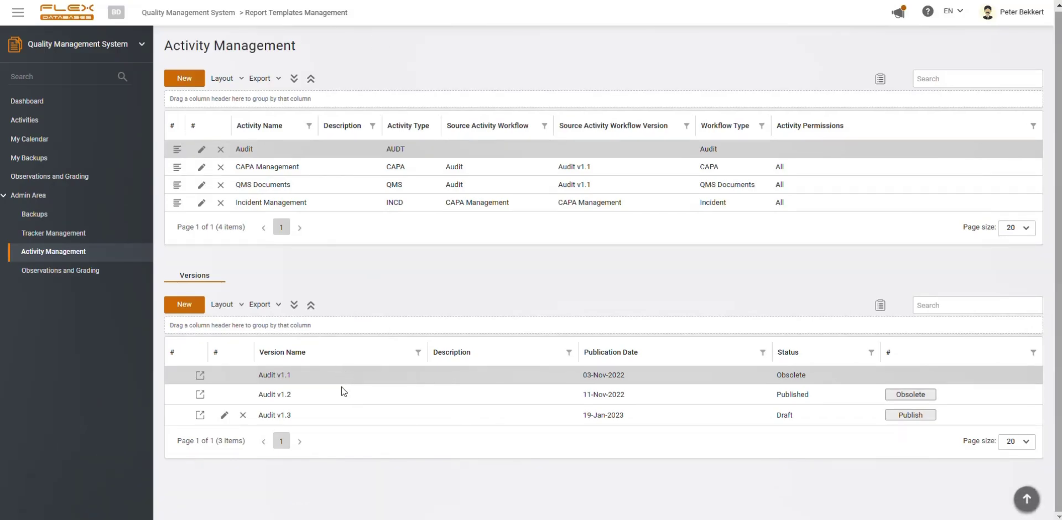
pyautogui.click(201, 415)
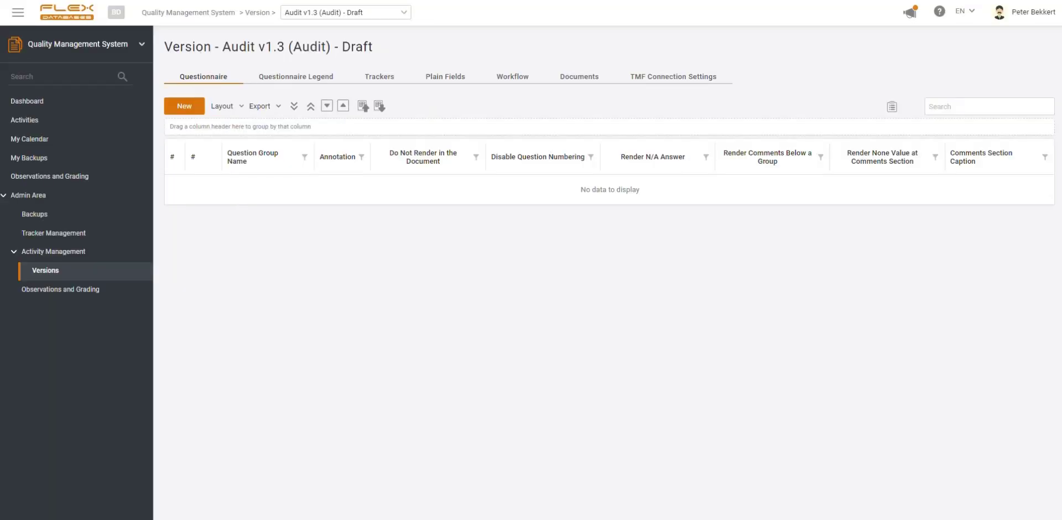
pyautogui.click(513, 83)
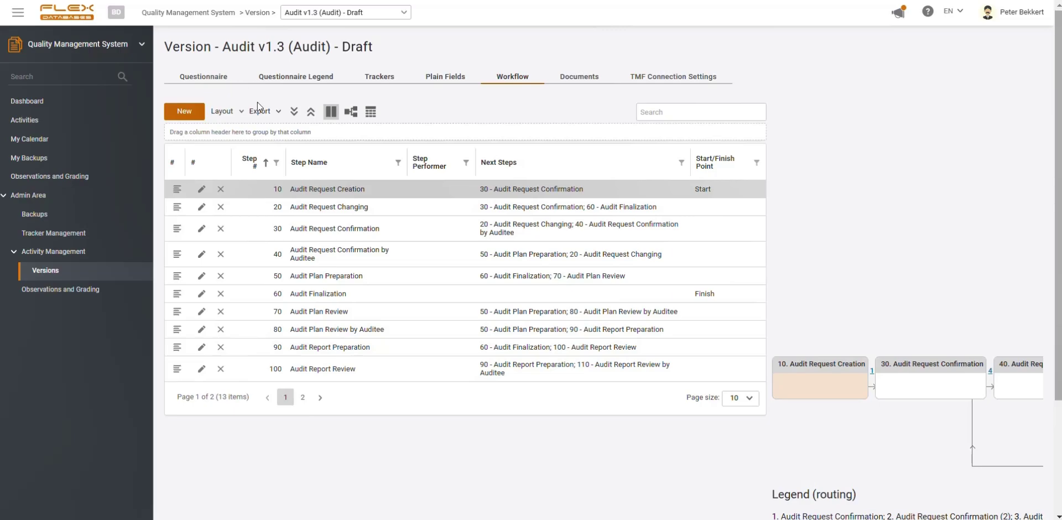
# Step: Examine the Audit v1.3 workflow as a full-width diagram with its routing legend, and return to the combined table and diagram view
pyautogui.click(17, 12)
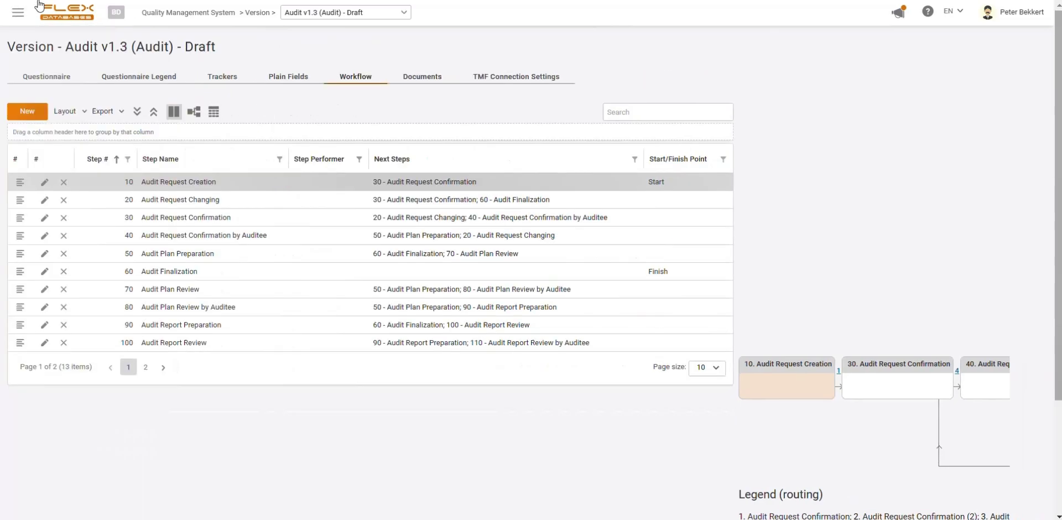
pyautogui.click(195, 114)
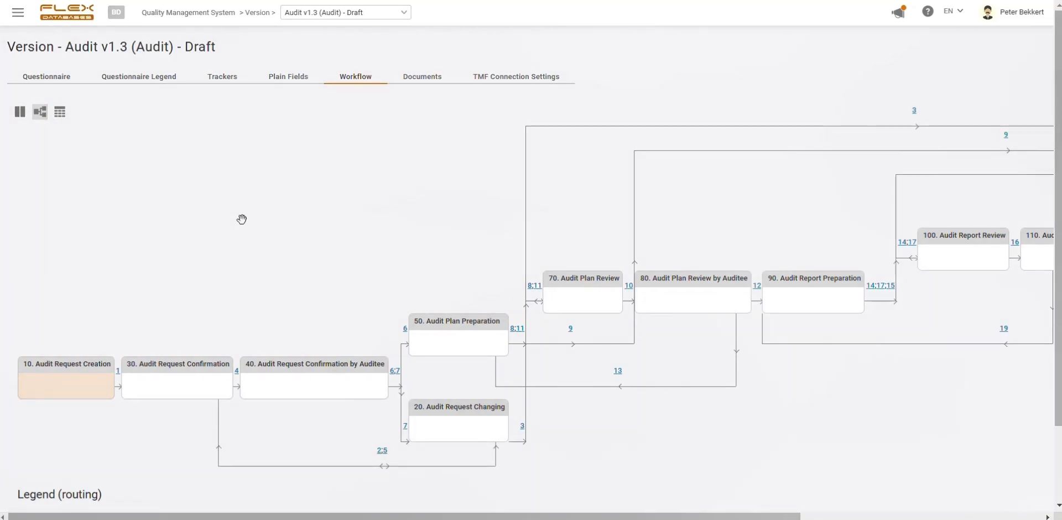
pyautogui.scroll(-2, 241, 219)
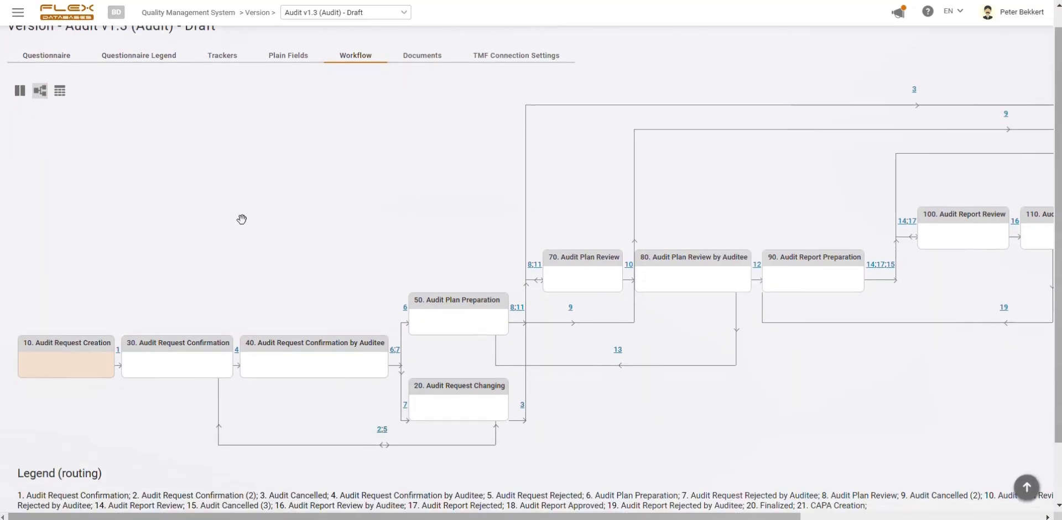
pyautogui.scroll(-2, 224, 219)
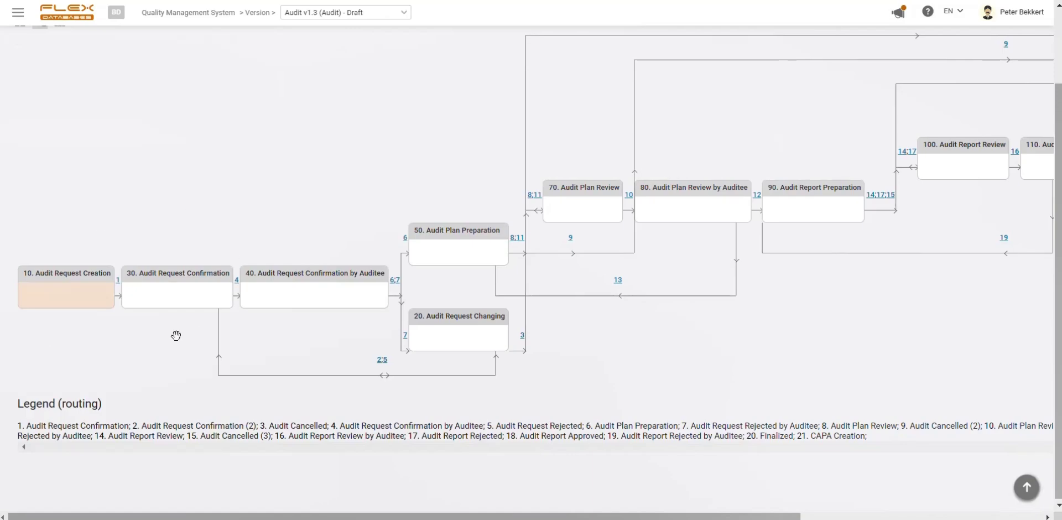
pyautogui.hscroll(6, 765, 268)
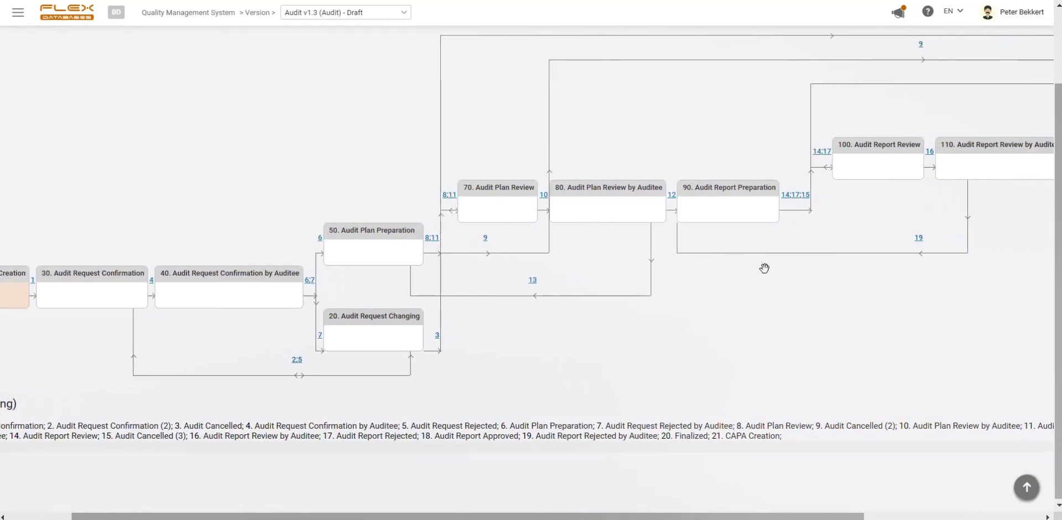
pyautogui.scroll(1, 765, 268)
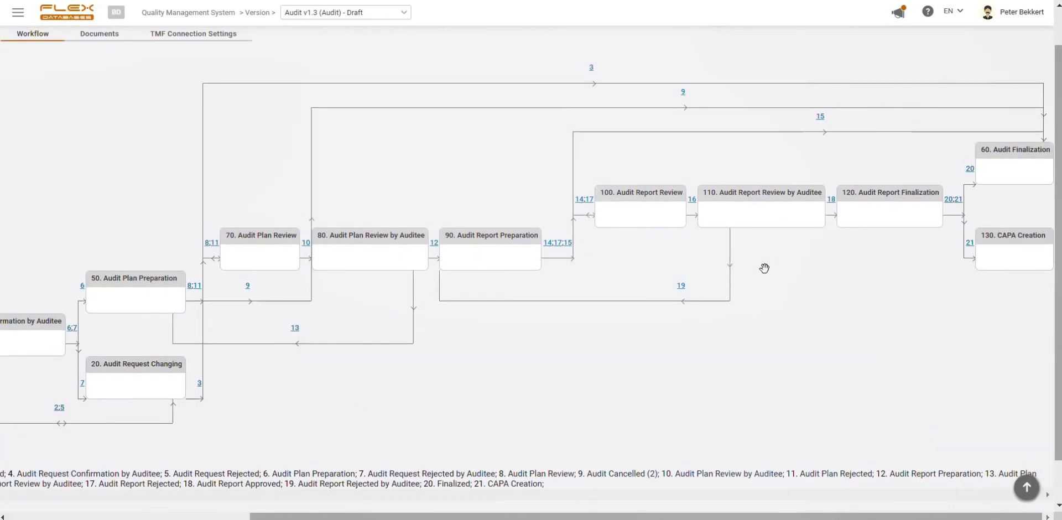
pyautogui.scroll(-1, 764, 268)
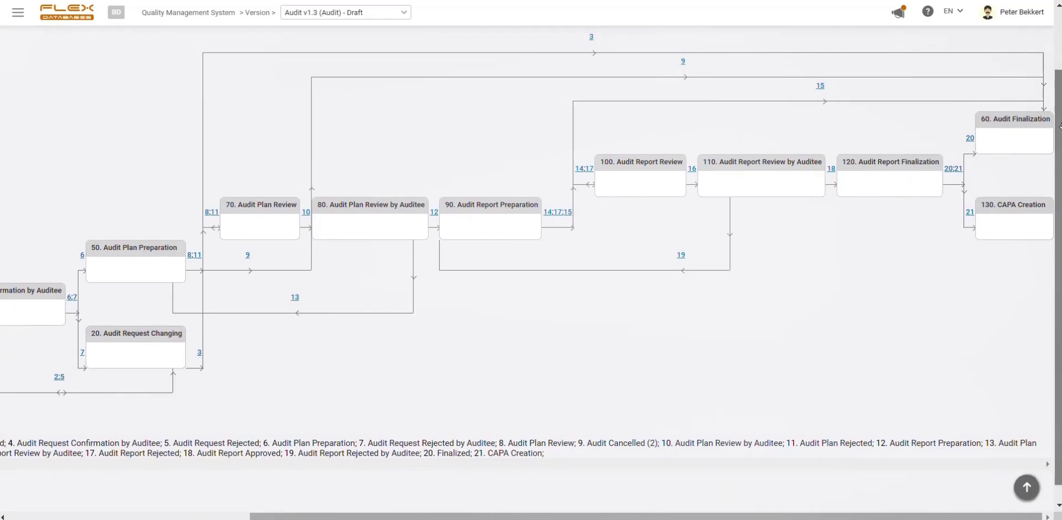
pyautogui.hscroll(-5, 908, 280)
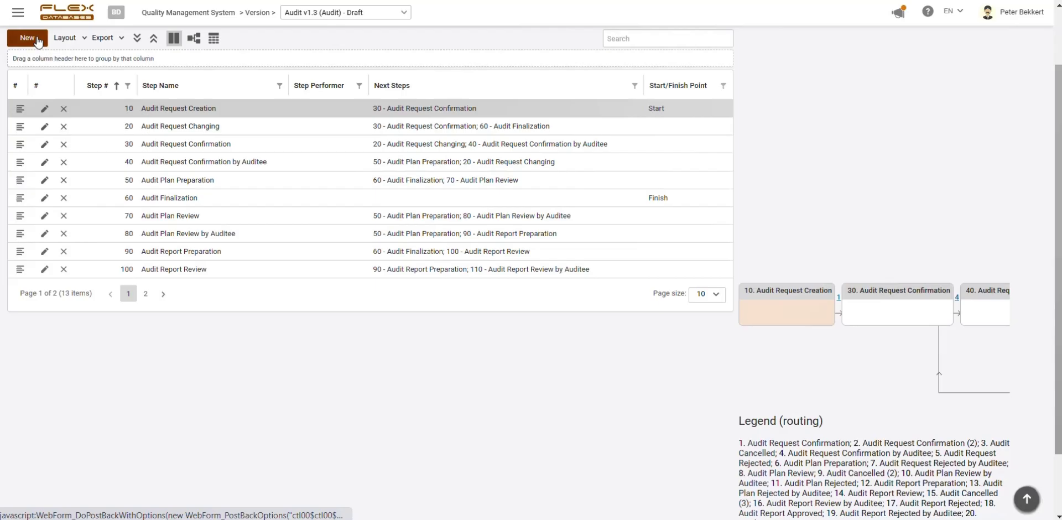
pyautogui.click(38, 41)
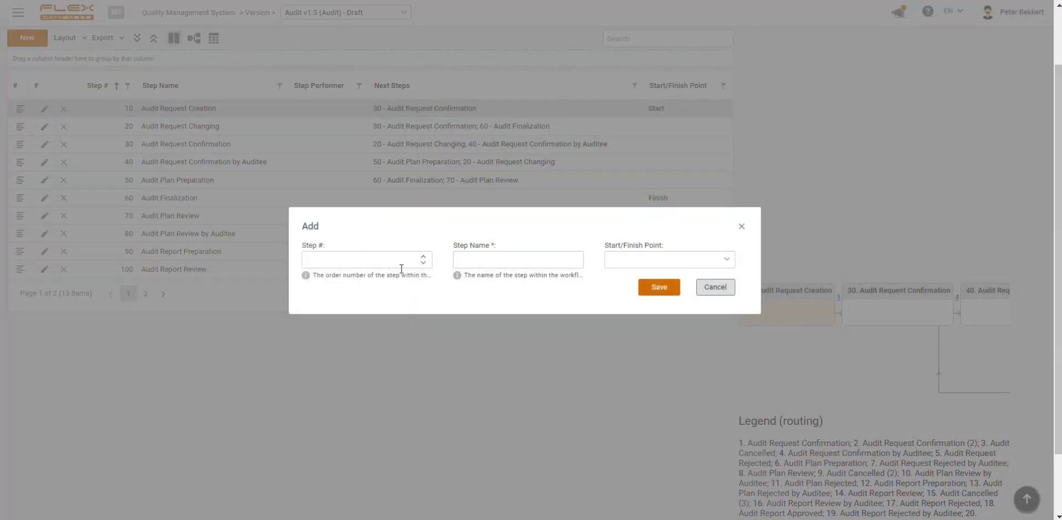
pyautogui.write('4')
pyautogui.click(727, 268)
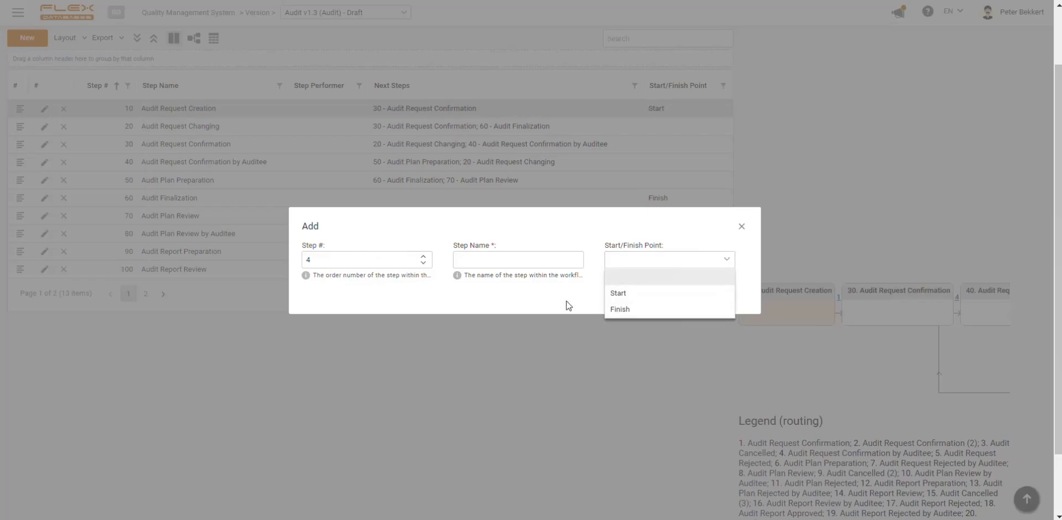
pyautogui.click(568, 305)
pyautogui.click(732, 292)
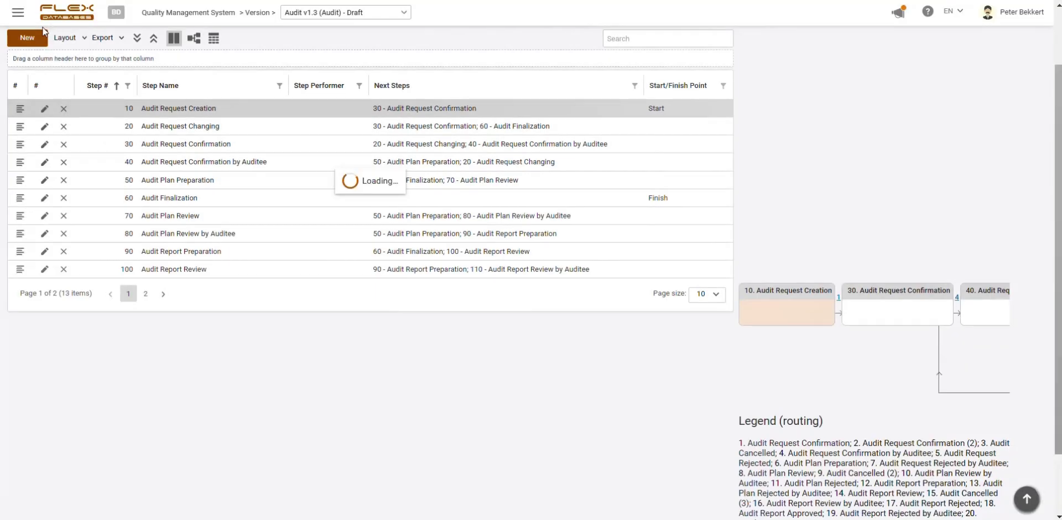
# Step: Open the published version of the Observations and Grading tracker in Tracker Management and examine its field definitions
pyautogui.click(18, 12)
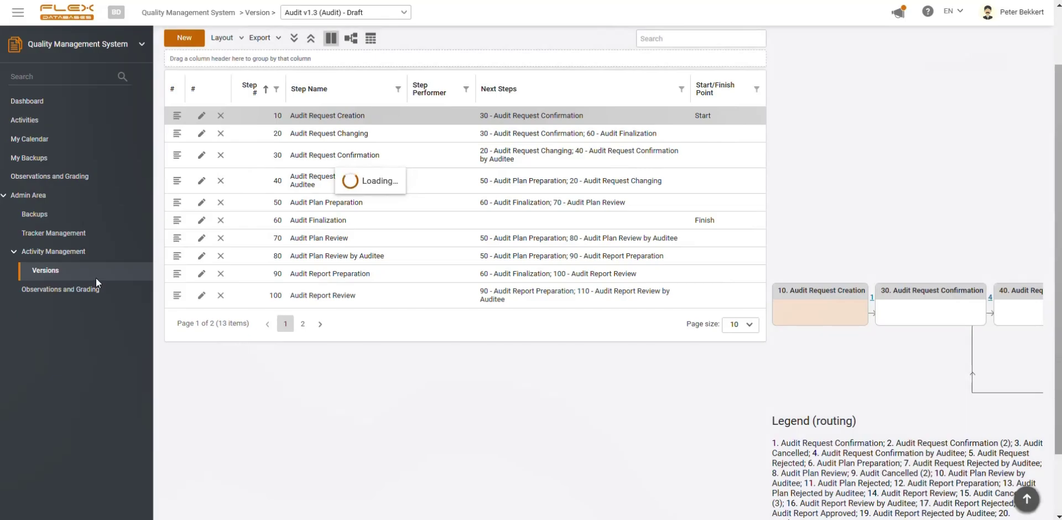
pyautogui.click(54, 233)
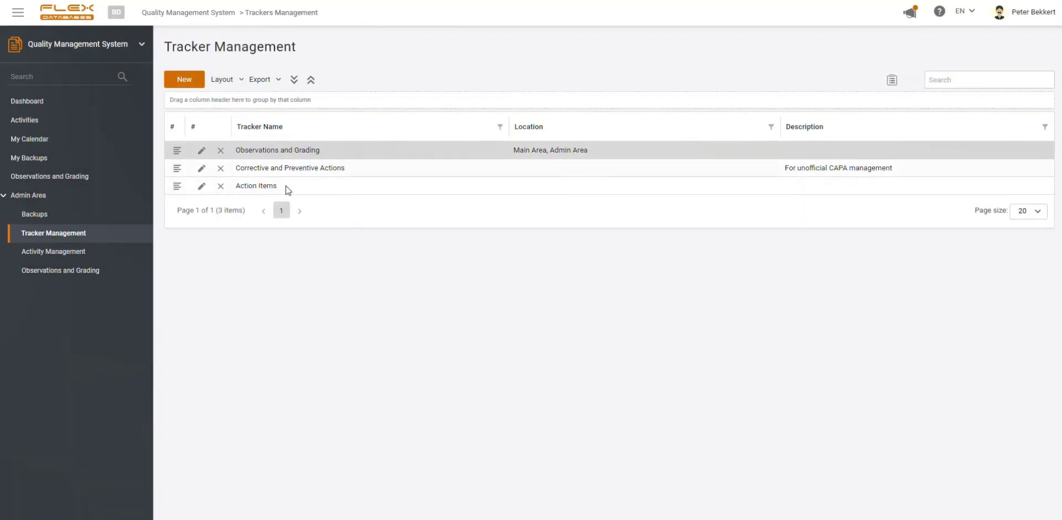
pyautogui.click(178, 154)
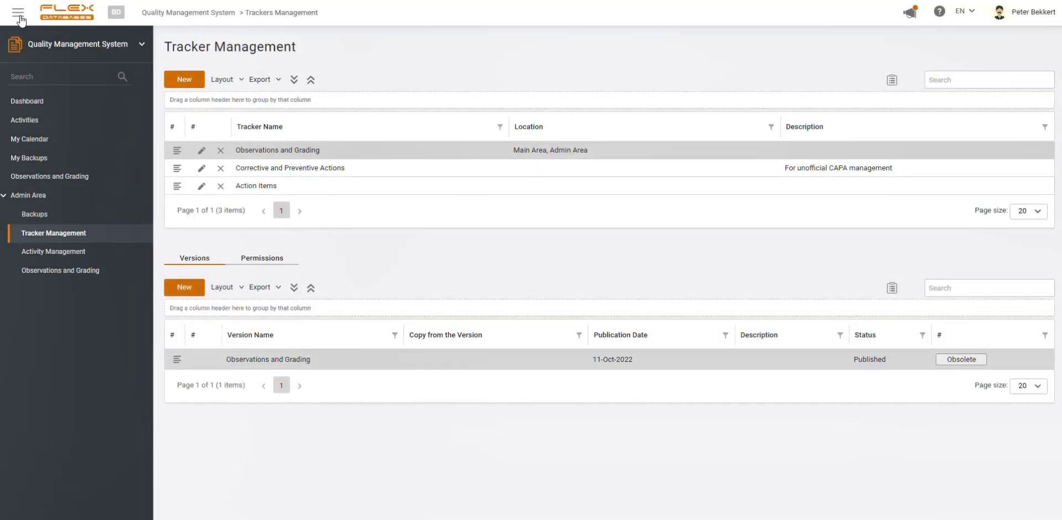
pyautogui.click(19, 20)
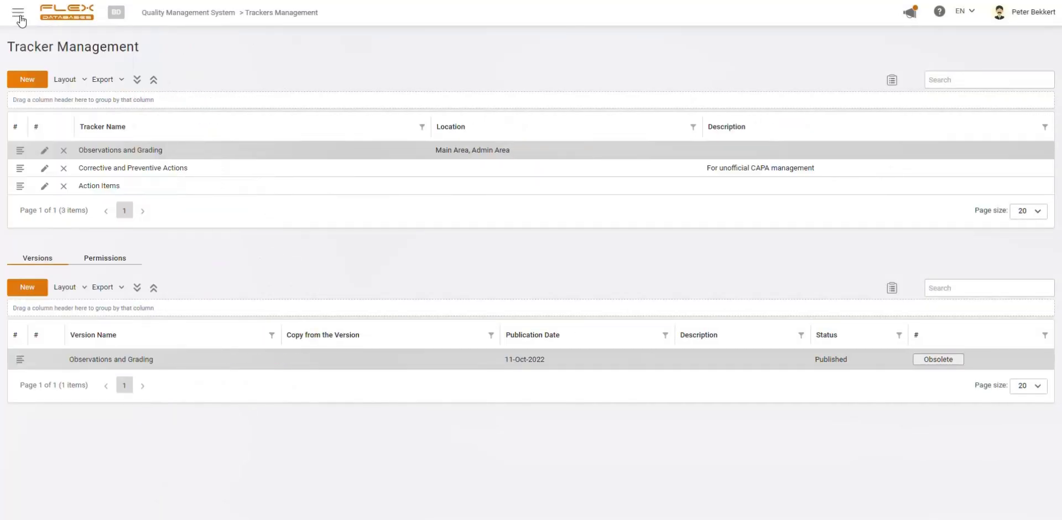
pyautogui.click(17, 360)
pyautogui.scroll(-7, 207, 389)
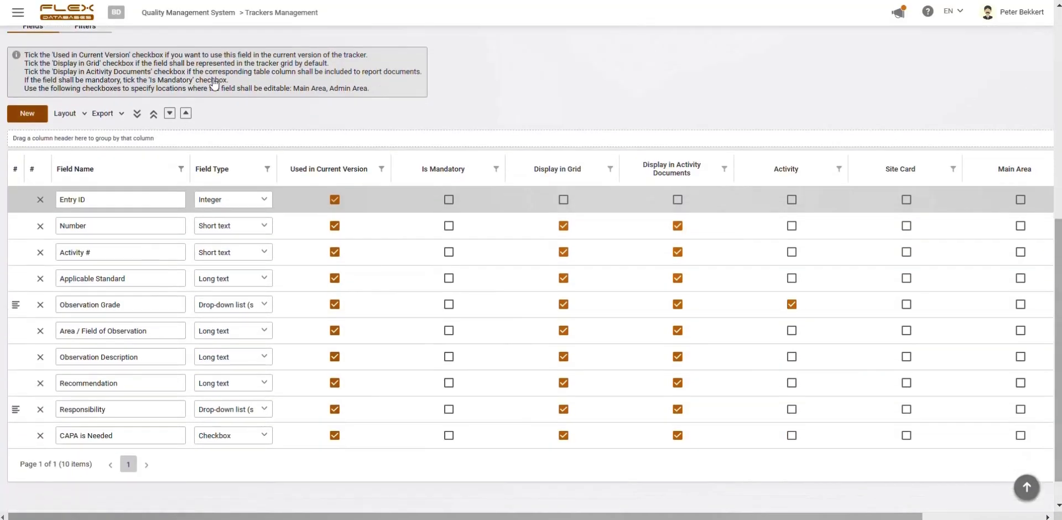
pyautogui.scroll(1, 215, 84)
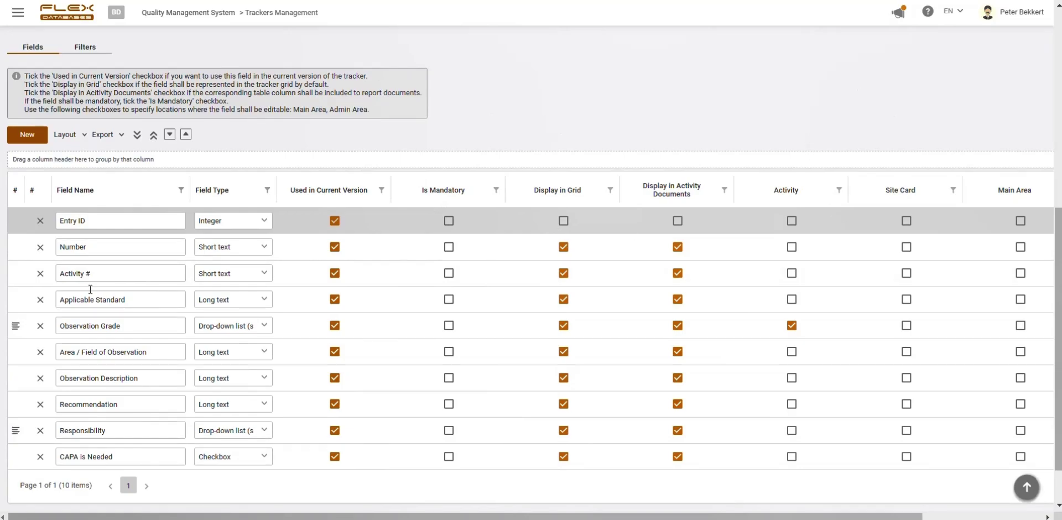
pyautogui.scroll(7, 536, 123)
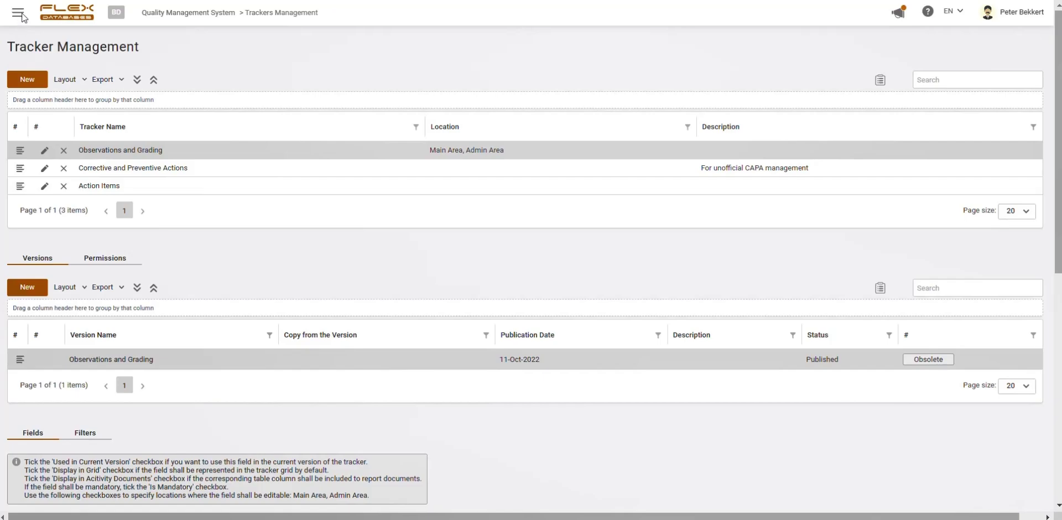
# Step: Return to the Activities list and look through its grouped activities, pending-activity filter and activity type options
pyautogui.click(18, 12)
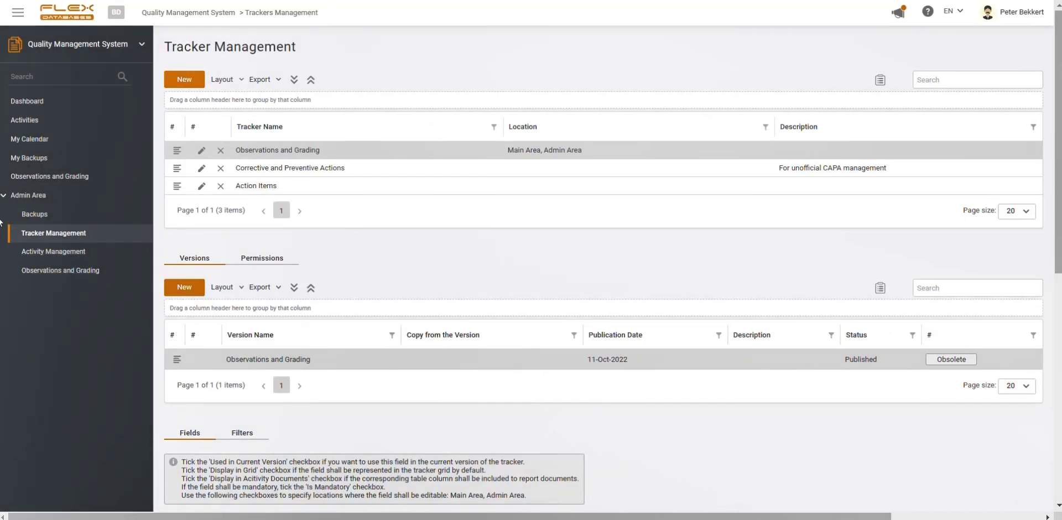
pyautogui.click(37, 127)
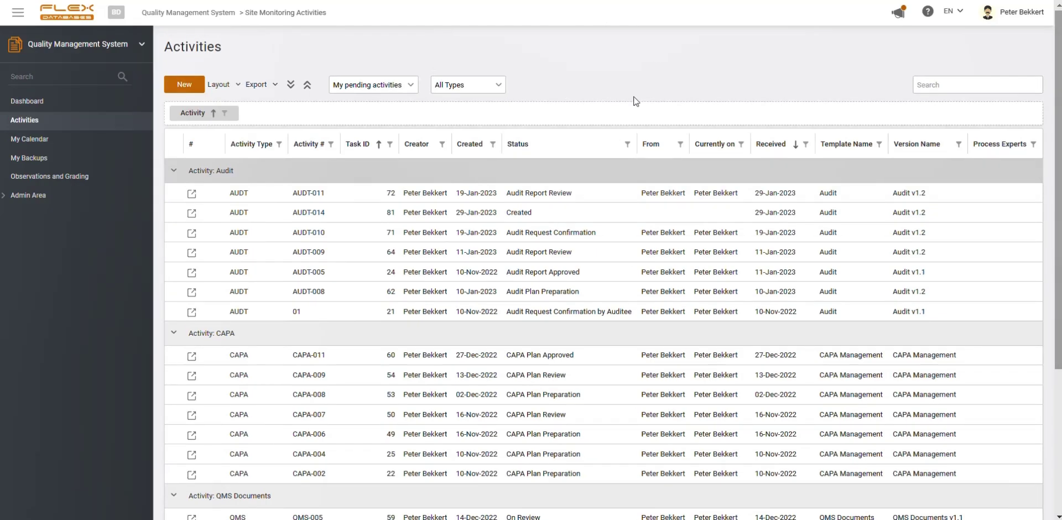
pyautogui.scroll(-4, 665, 221)
pyautogui.scroll(4, 666, 221)
pyautogui.click(416, 85)
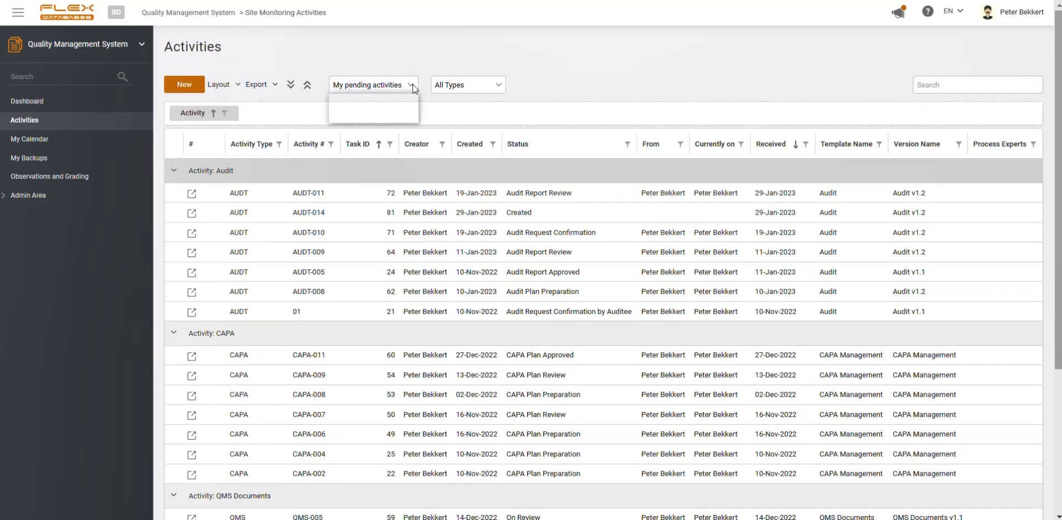
pyautogui.click(569, 69)
pyautogui.click(497, 88)
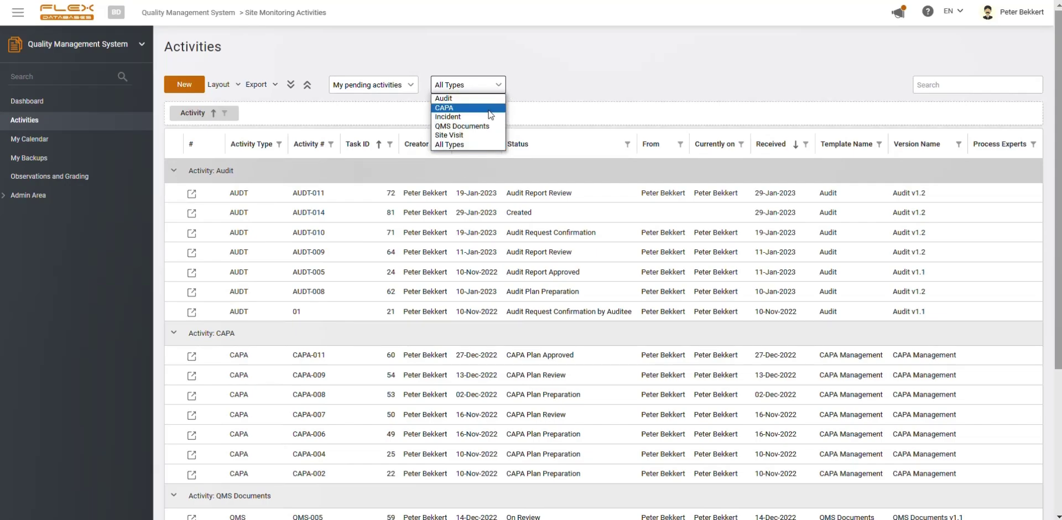
pyautogui.click(566, 48)
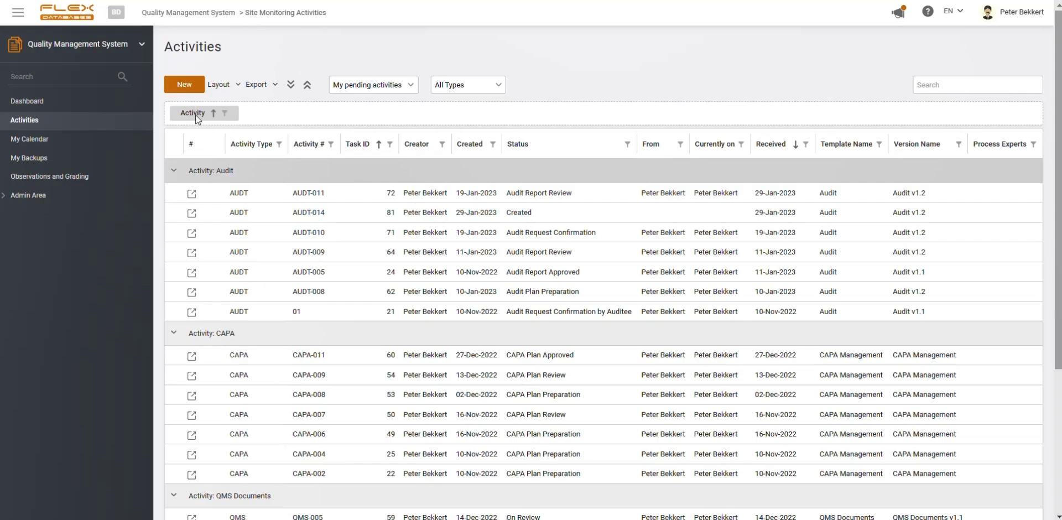
# Step: Expand all activity types available for a new activity and start an audit request from Audit v1.2
pyautogui.click(193, 93)
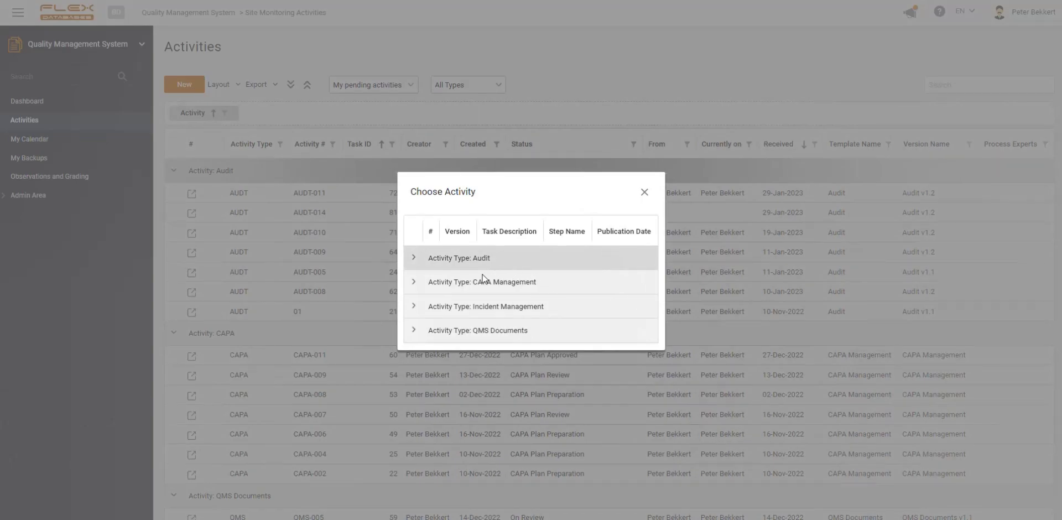
pyautogui.click(413, 260)
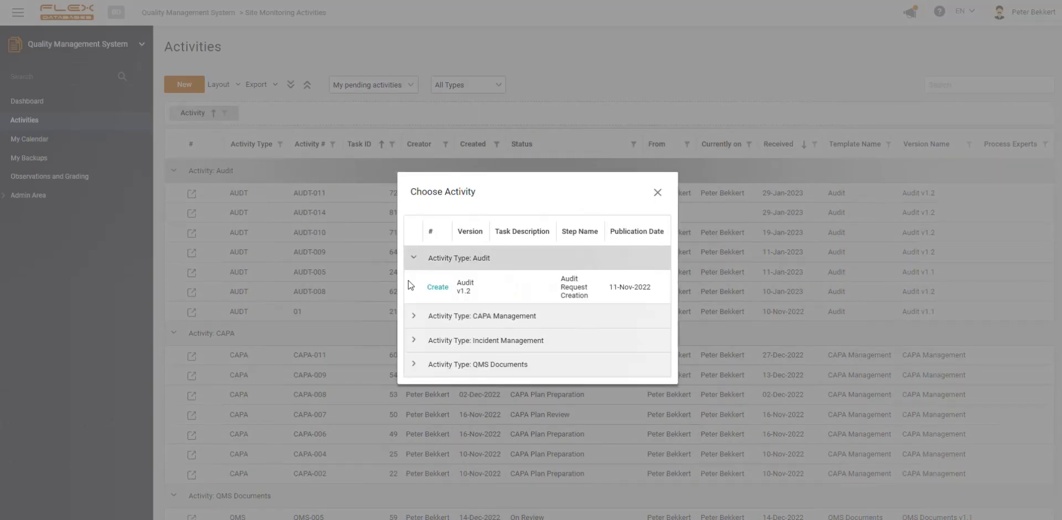
pyautogui.click(414, 318)
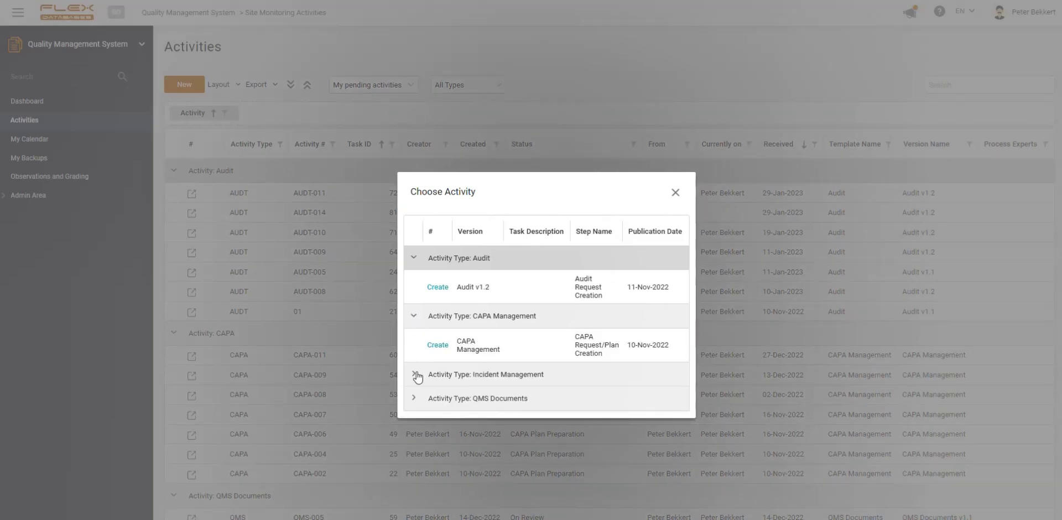
pyautogui.click(415, 375)
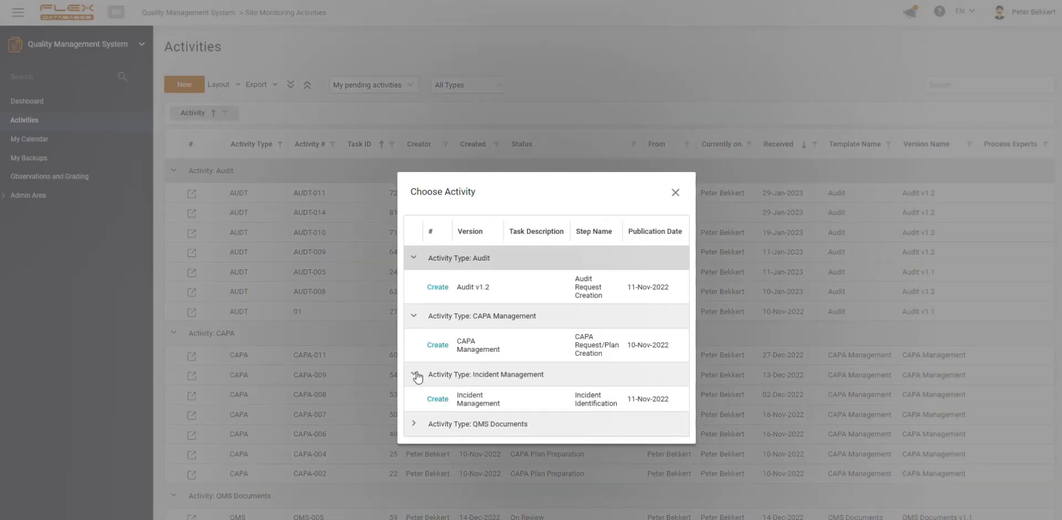
pyautogui.click(415, 425)
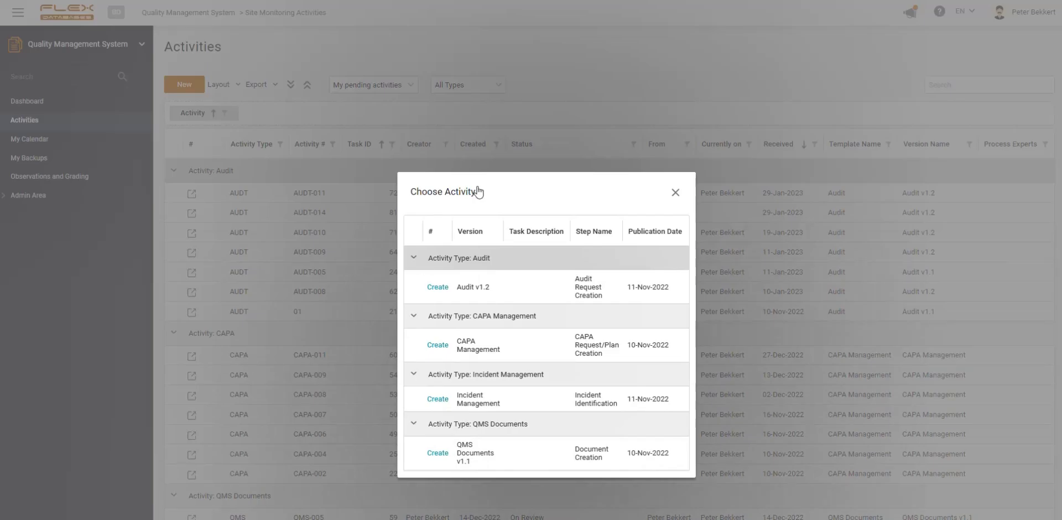
pyautogui.click(439, 288)
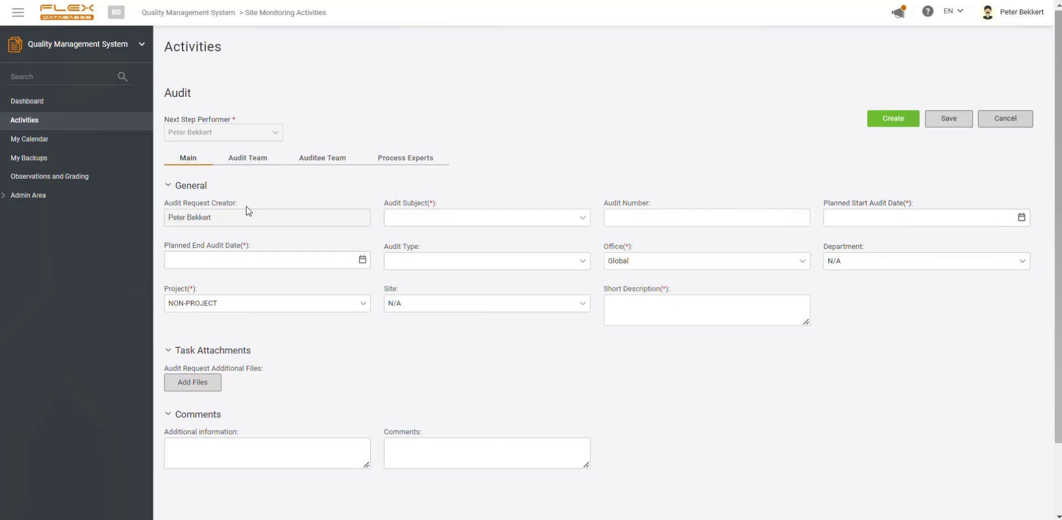
# Step: Set the audit subject to Project in the new audit request
pyautogui.click(510, 218)
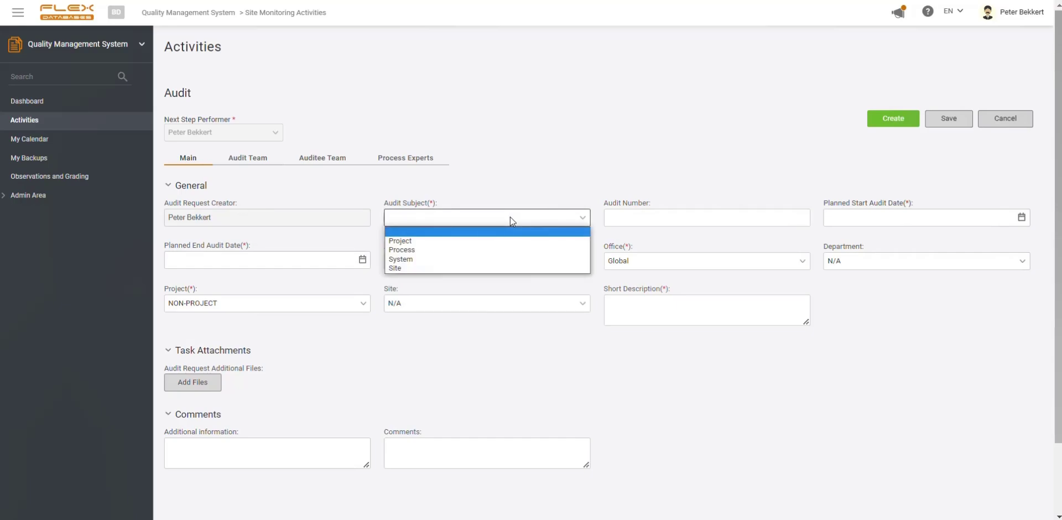
pyautogui.click(428, 241)
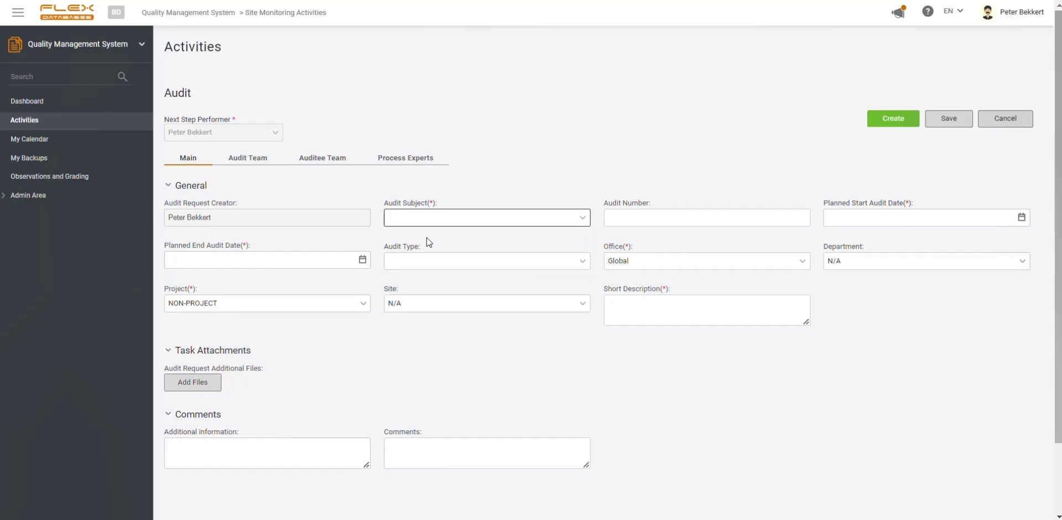
pyautogui.click(676, 220)
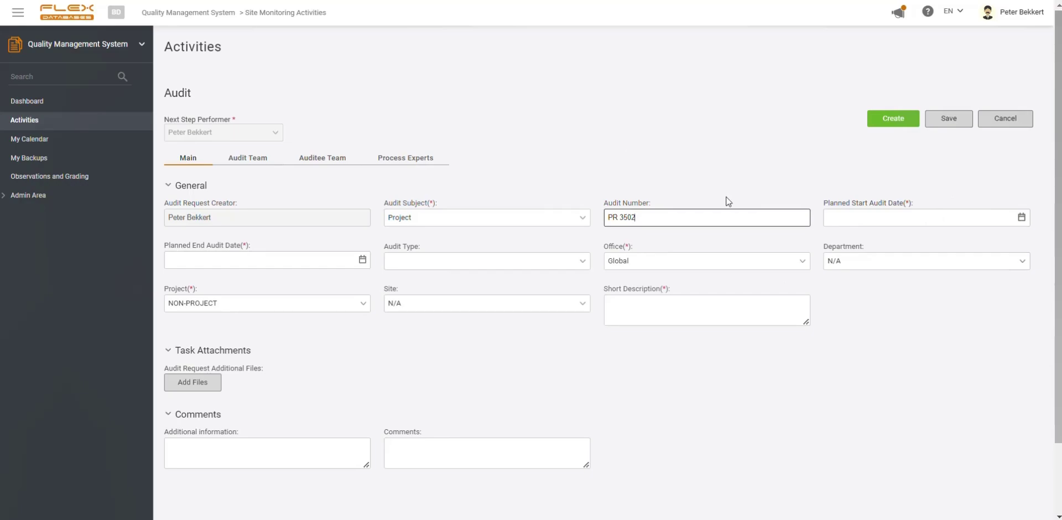
pyautogui.hotkey('ctrl', 'shift', 'Left')
pyautogui.hotkey('ctrl', 'shift', 'Left')
pyautogui.press('BackSpace')
pyautogui.click(705, 135)
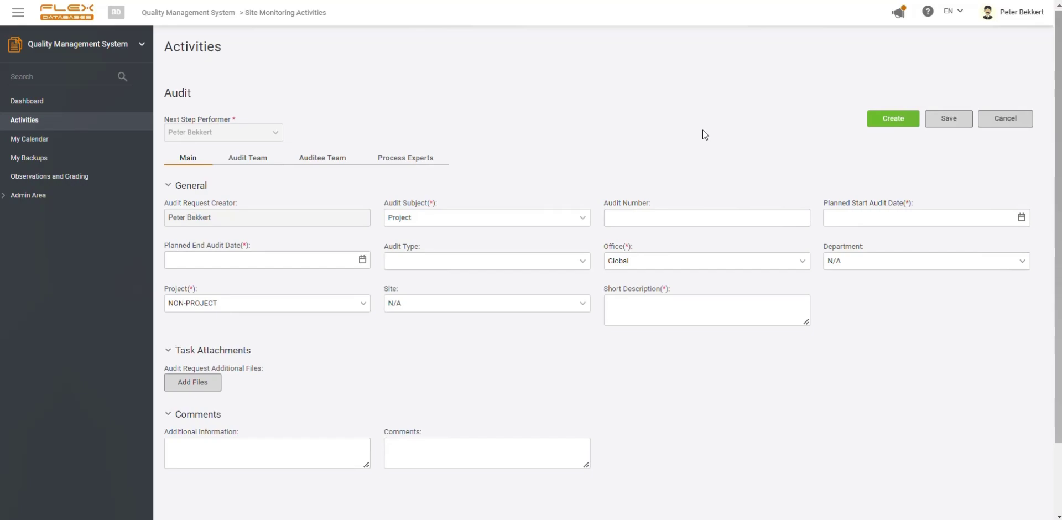
# Step: Set the planned start audit date to 14-Feb-2023 and the planned end audit date to 27-Feb-2023
pyautogui.click(899, 218)
pyautogui.click(1022, 217)
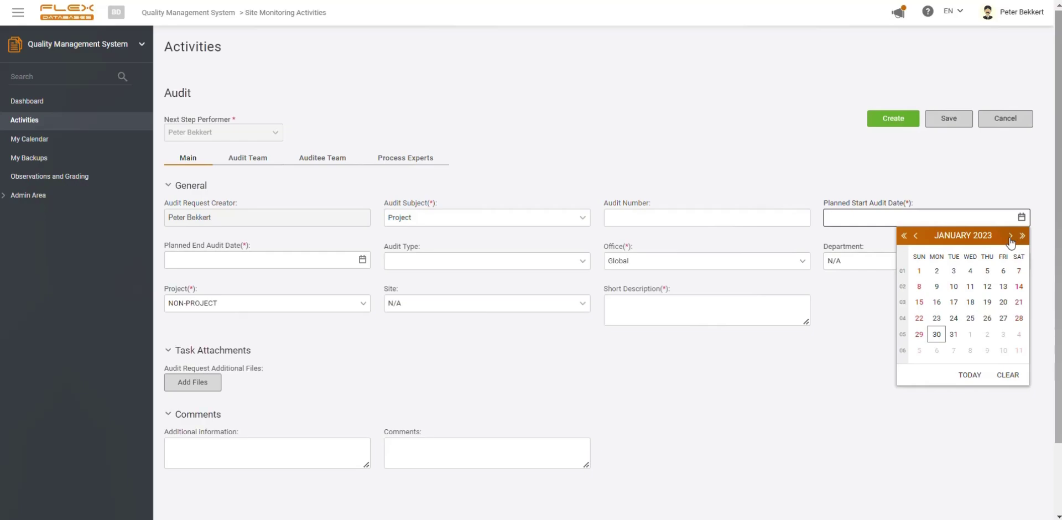
pyautogui.click(1011, 237)
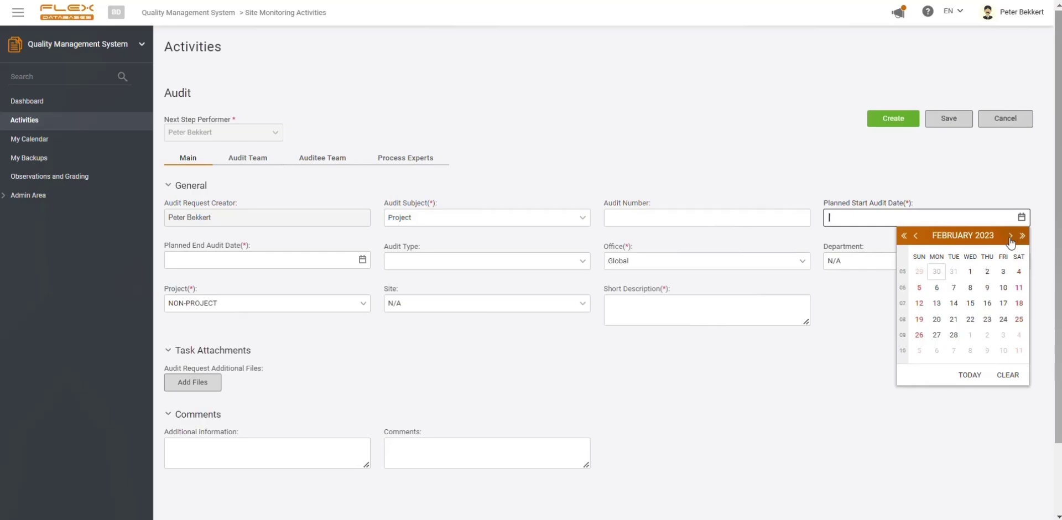
pyautogui.click(958, 308)
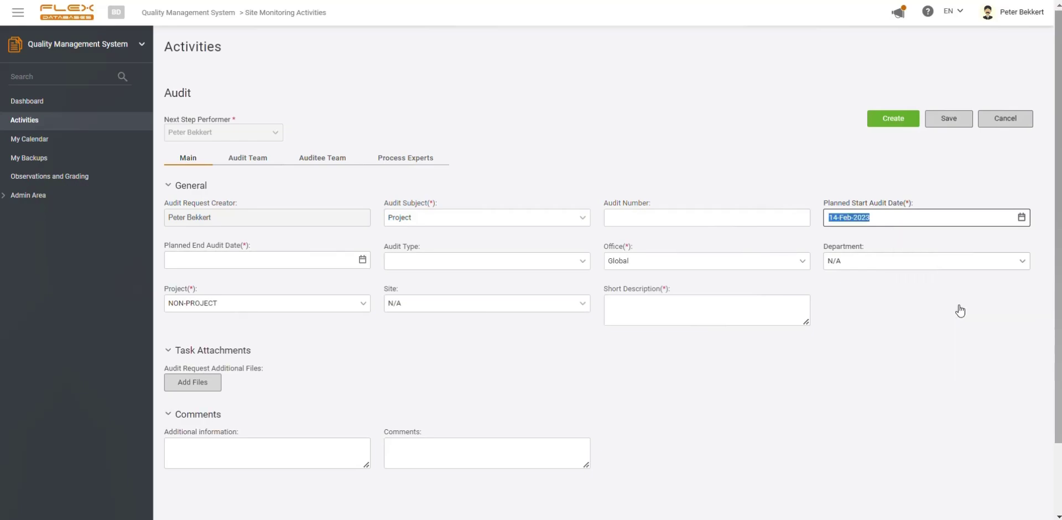
pyautogui.click(362, 259)
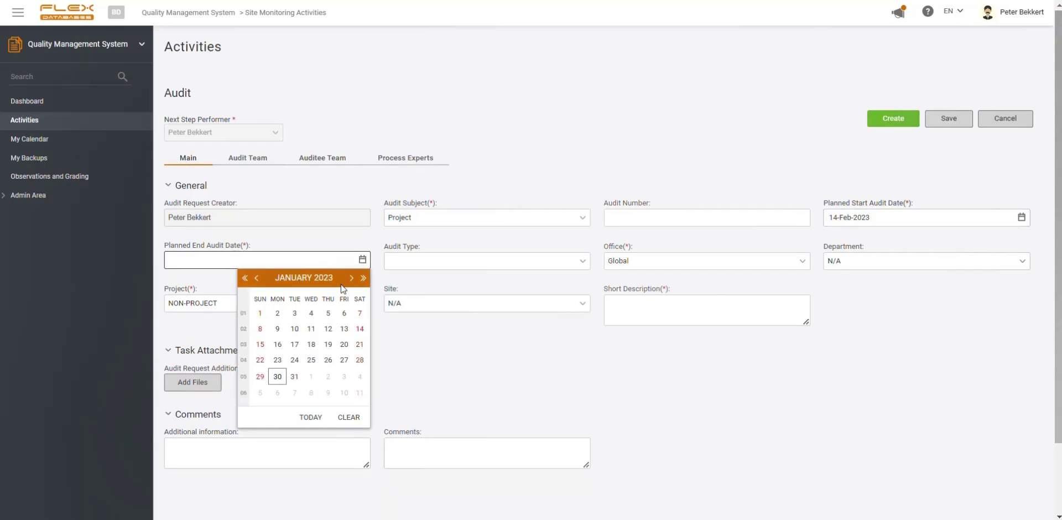
pyautogui.click(352, 279)
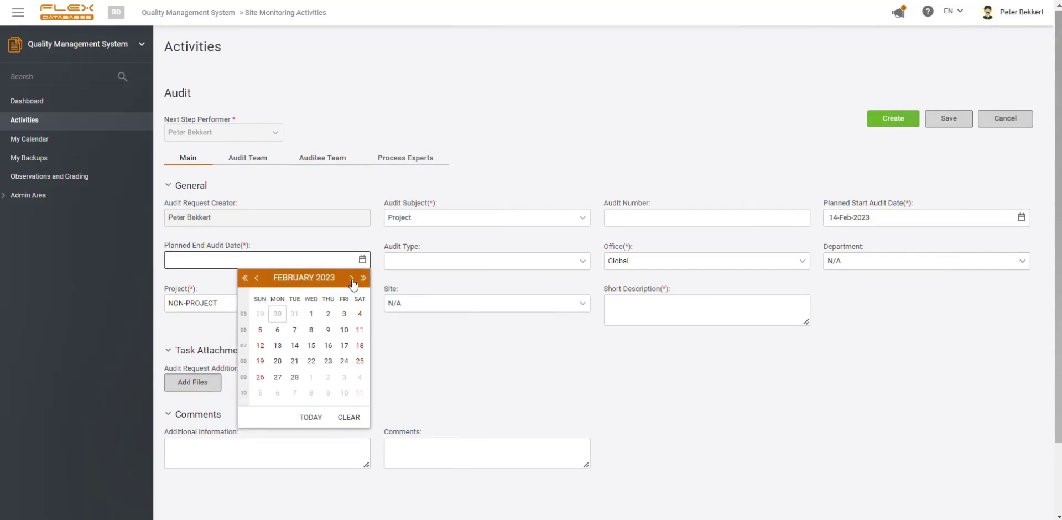
pyautogui.click(278, 377)
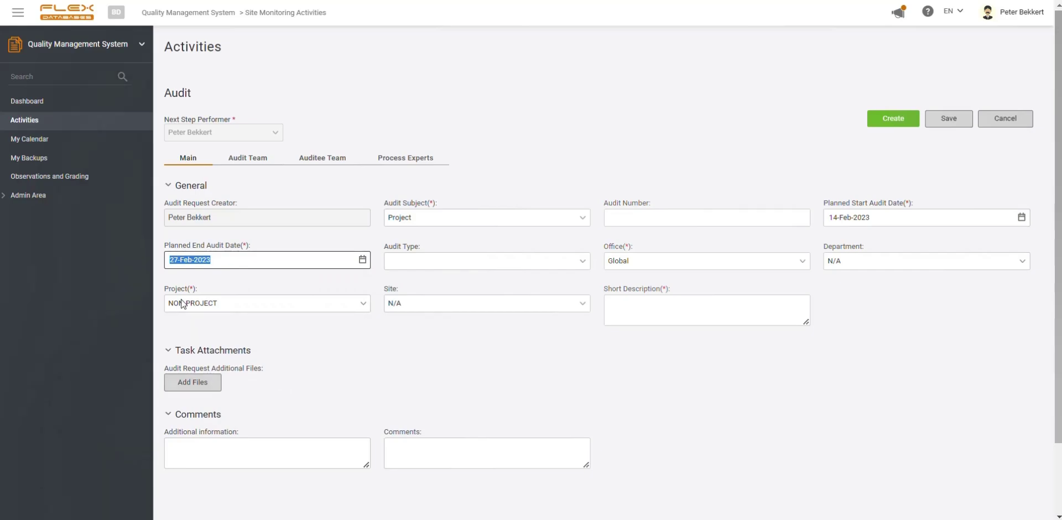
pyautogui.click(351, 281)
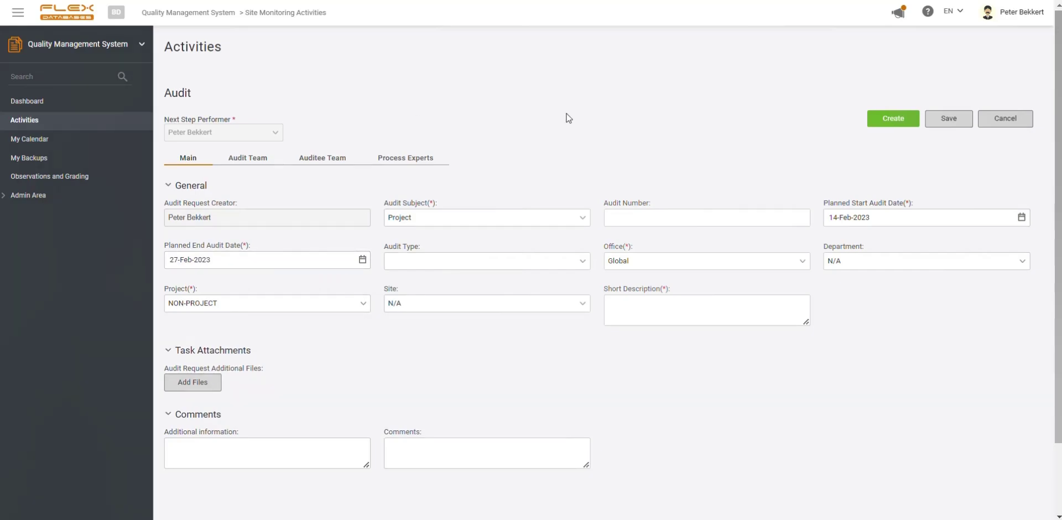
# Step: Set the audit type to routine and check the office and department options, keeping Global and N/A
pyautogui.click(583, 266)
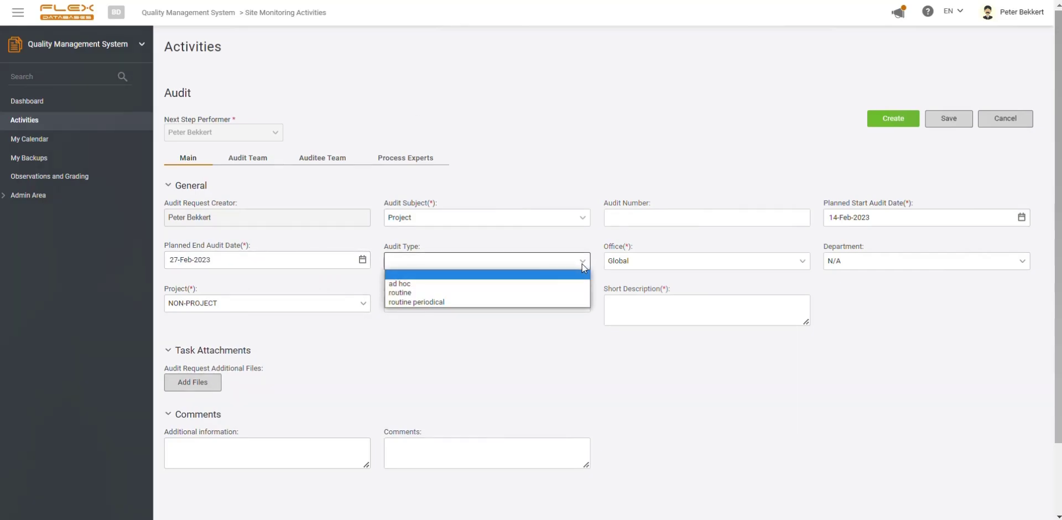
pyautogui.click(396, 293)
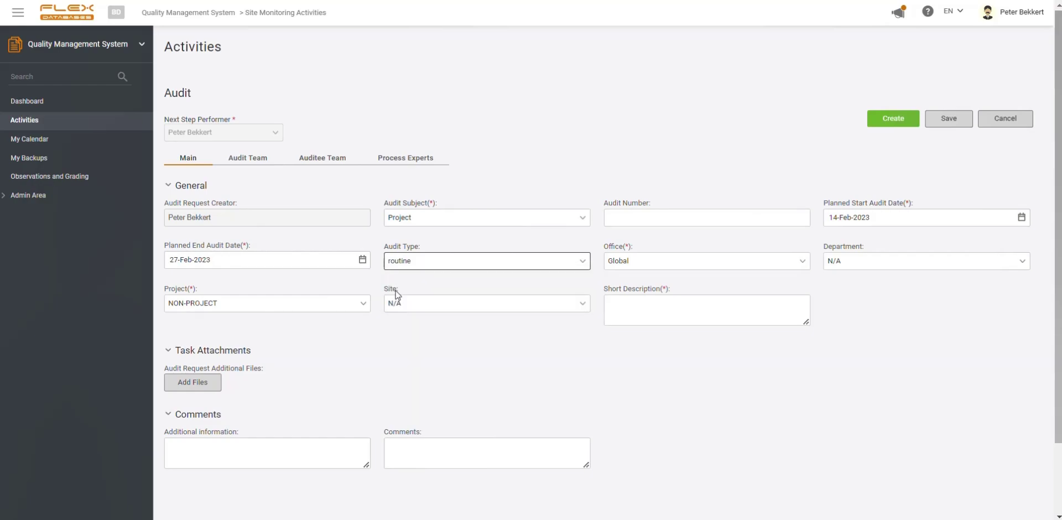
pyautogui.click(699, 264)
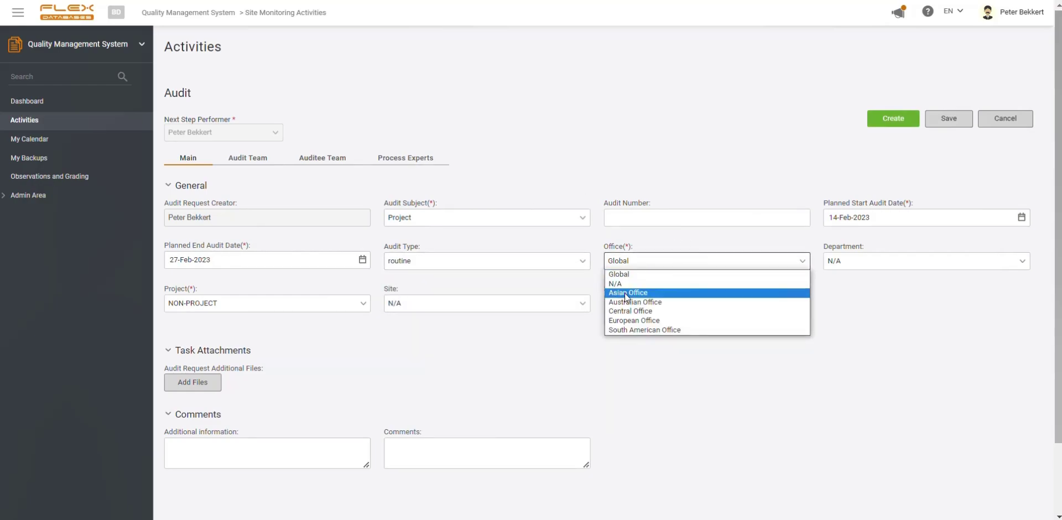
pyautogui.click(701, 256)
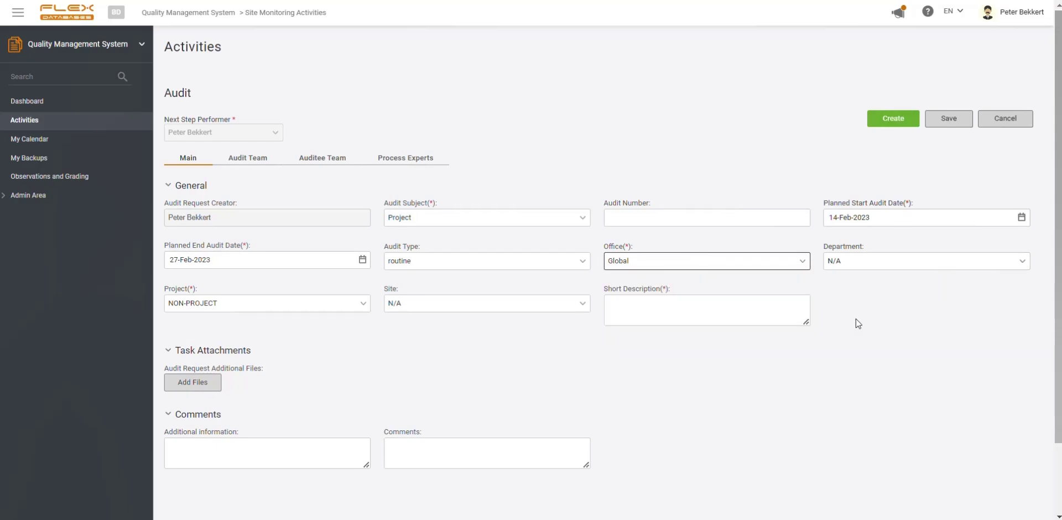
pyautogui.click(920, 261)
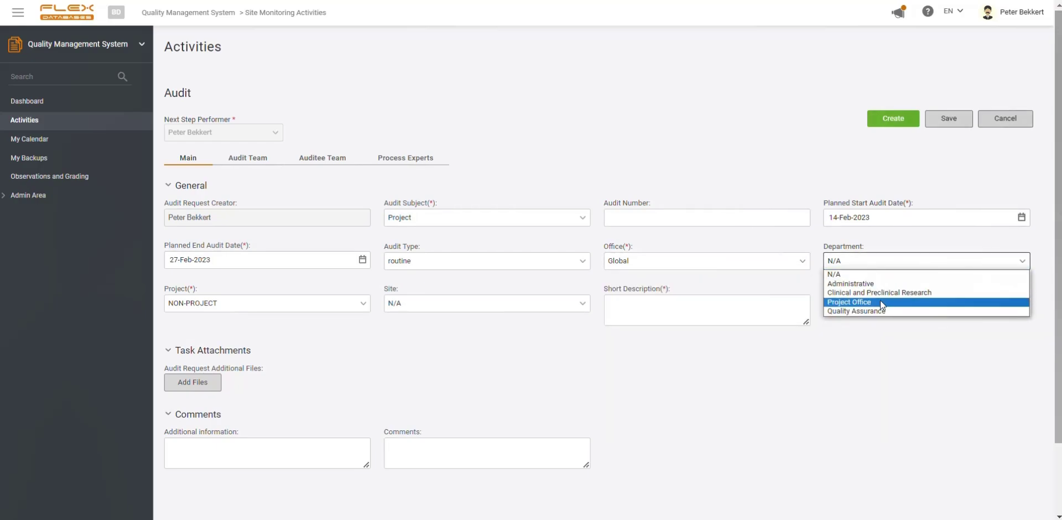
pyautogui.click(881, 337)
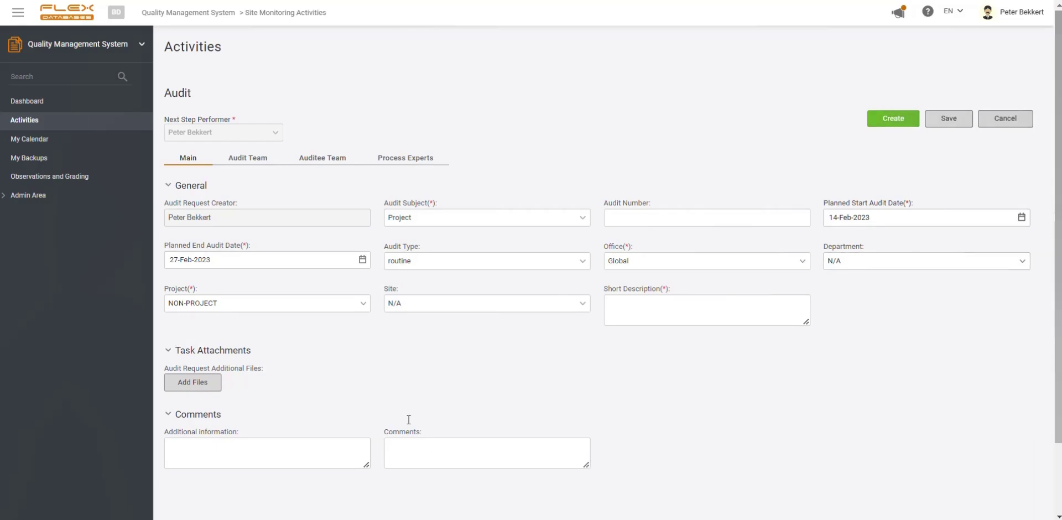
# Step: Assign the audit to the Flexom project and enter the short description "Routine audit of PR3502"
pyautogui.click(361, 306)
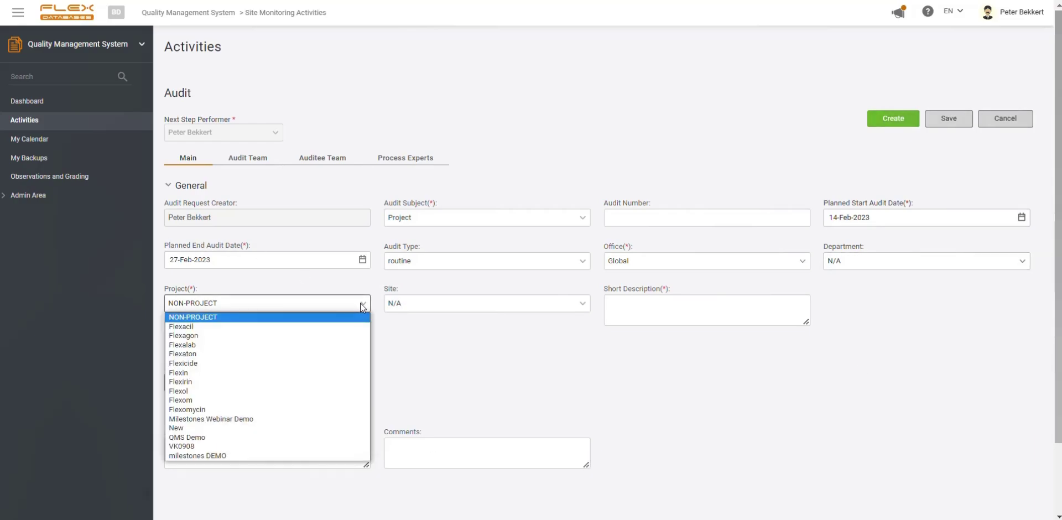
pyautogui.click(200, 403)
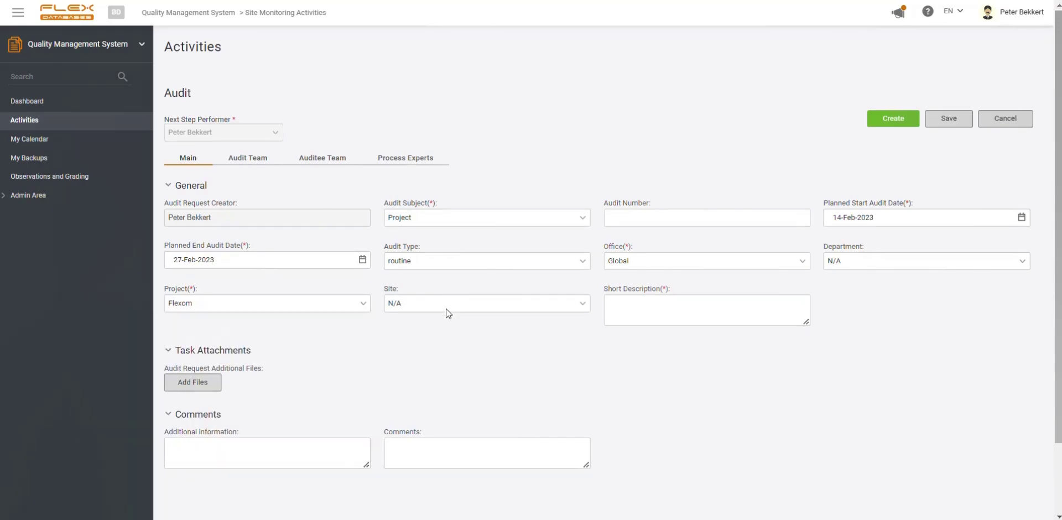
pyautogui.click(693, 306)
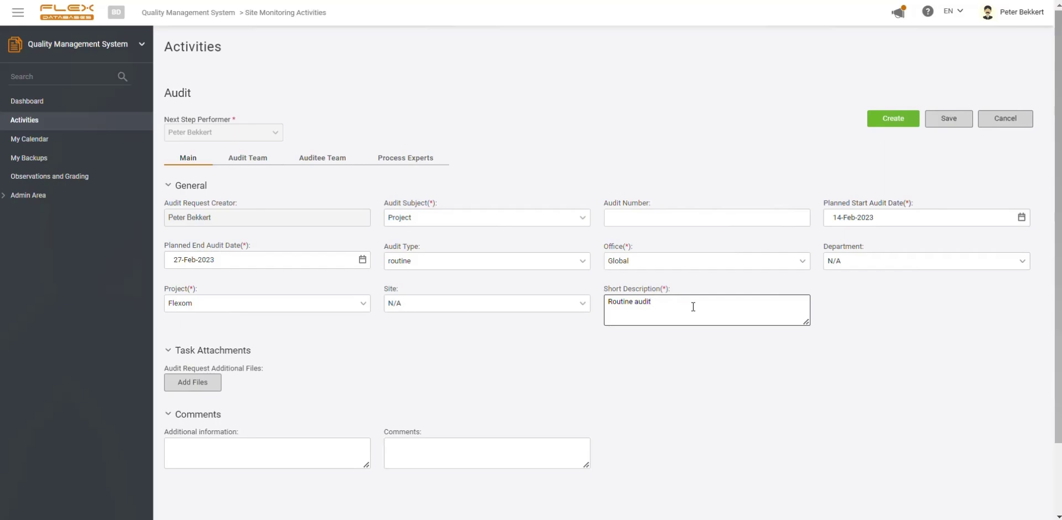
# Step: Look at the file selection for additional audit request files and the comment fields without adding anything
pyautogui.scroll(-1, 694, 306)
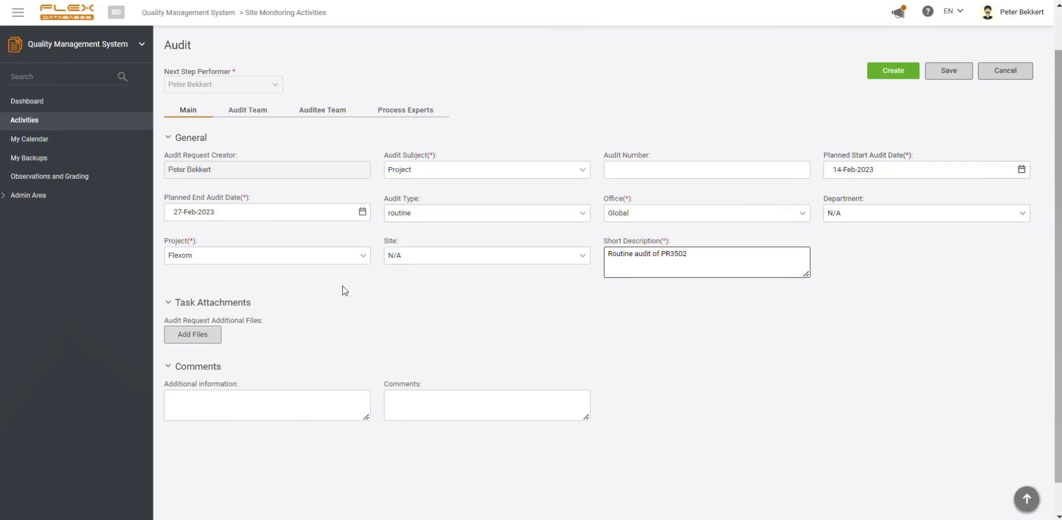
pyautogui.scroll(-1, 343, 286)
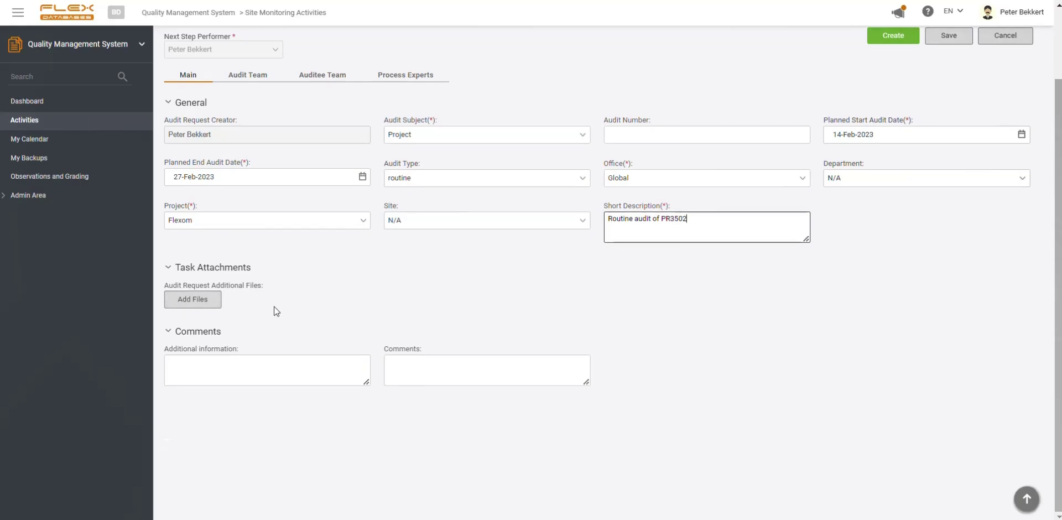
pyautogui.click(200, 302)
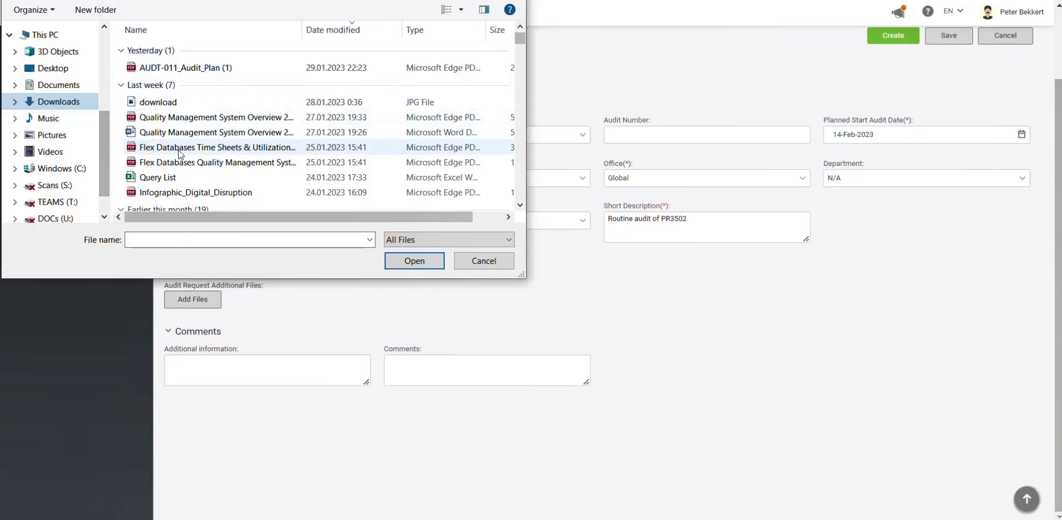
pyautogui.click(459, 264)
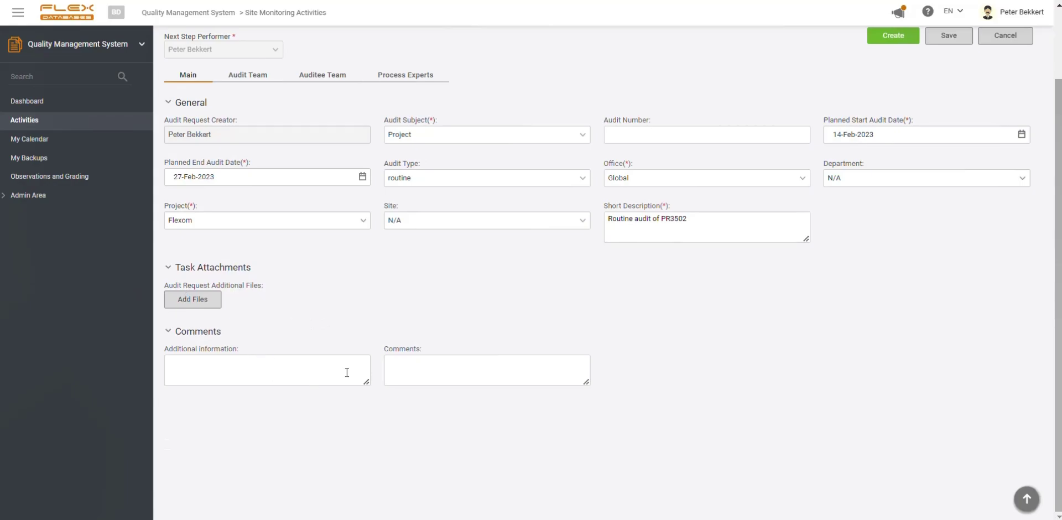
pyautogui.click(310, 377)
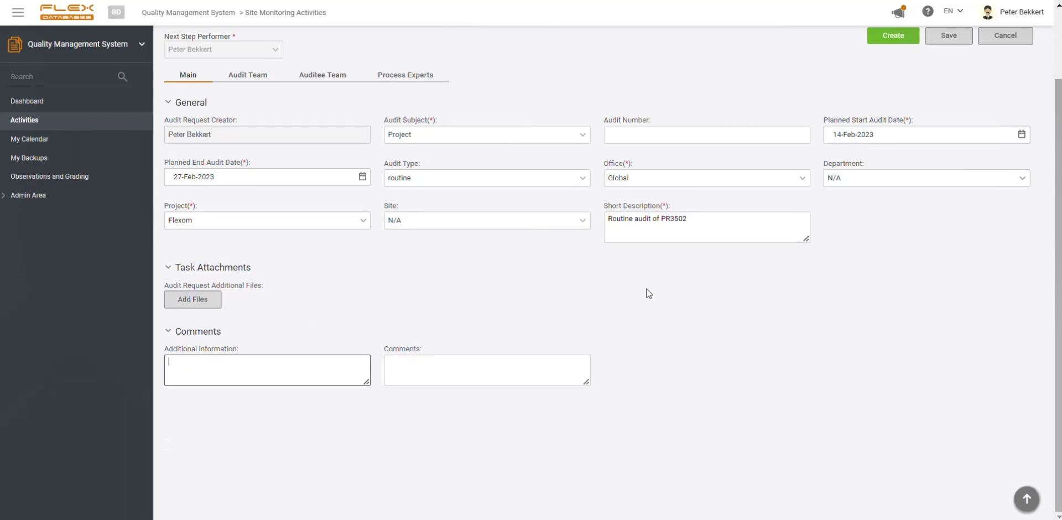
# Step: Check the request's Auditee Team and Process Experts sections, and create the audit request
pyautogui.scroll(2, 645, 293)
pyautogui.click(322, 158)
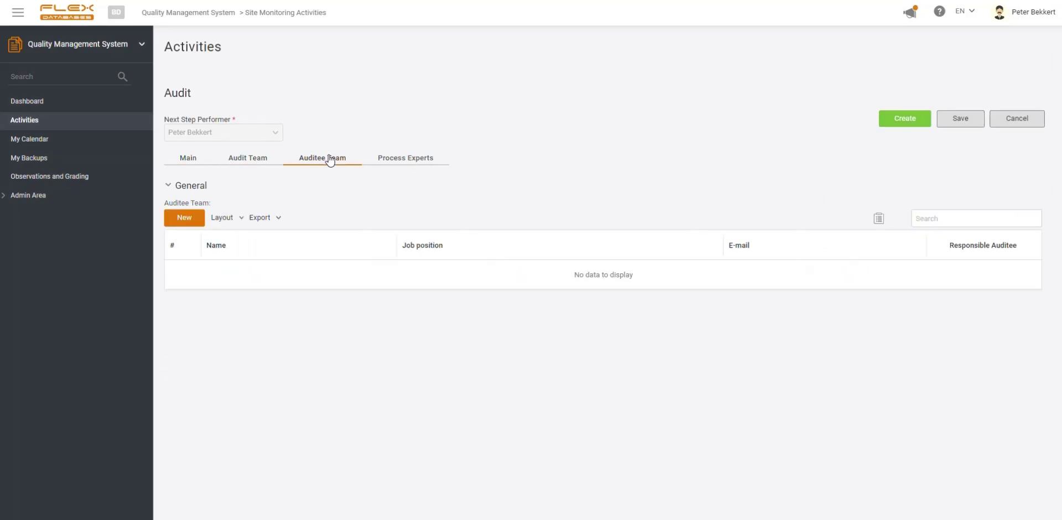
pyautogui.click(406, 158)
pyautogui.click(902, 121)
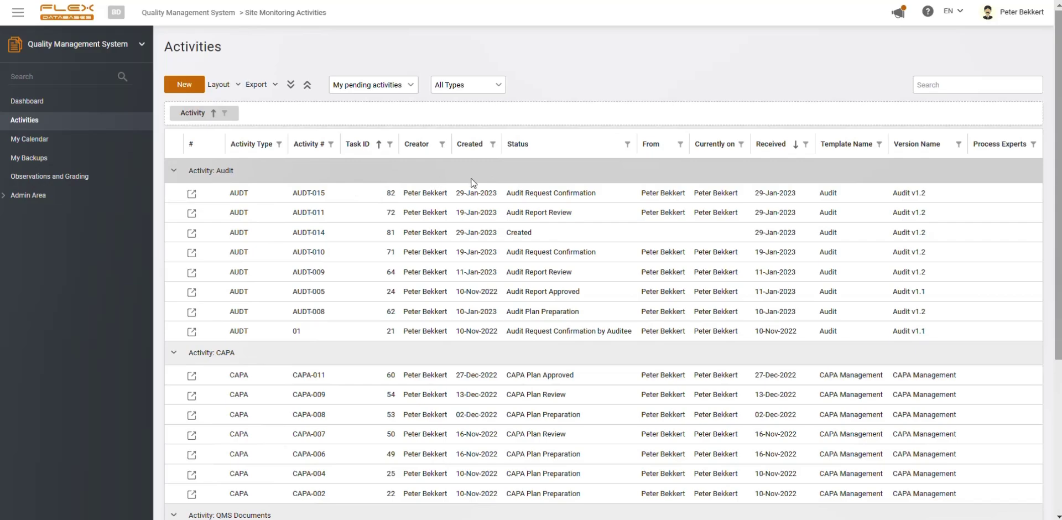
# Step: Open the newly created audit activity AUDT-015 from the Activities list and check its audit number
pyautogui.click(193, 197)
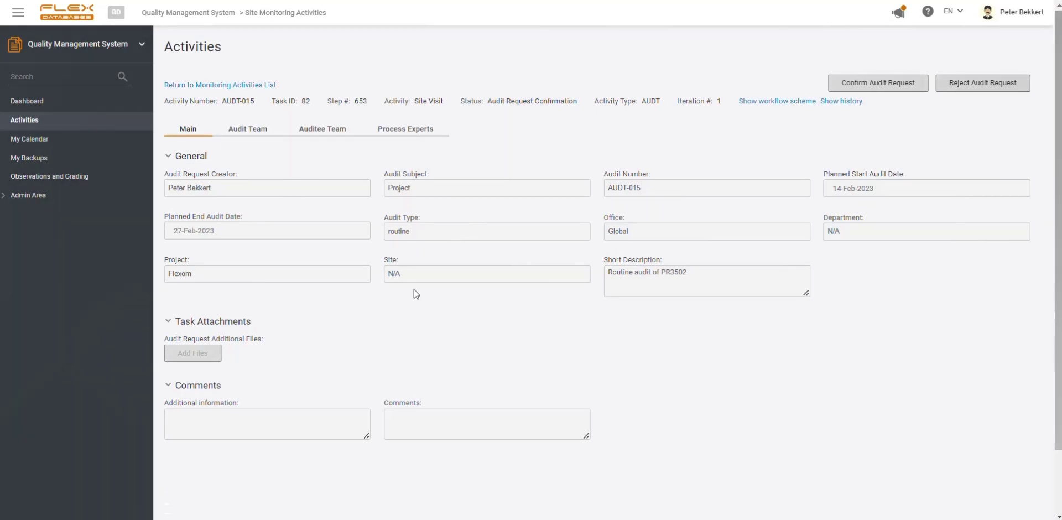
pyautogui.tripleClick(619, 187)
pyautogui.click(578, 144)
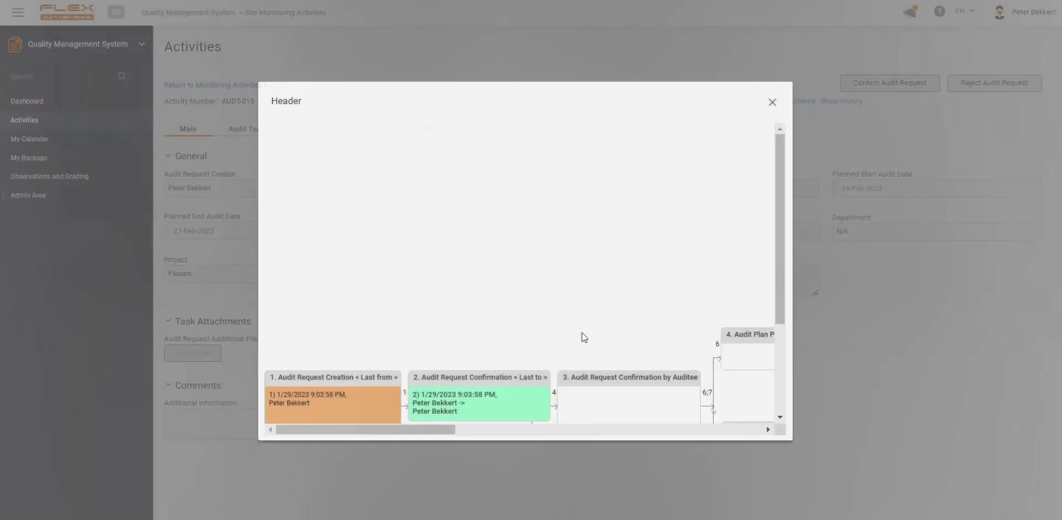
# Step: Examine the audit's workflow scheme from request creation to report finalization, including its routing legend, and close it
pyautogui.scroll(-3, 583, 336)
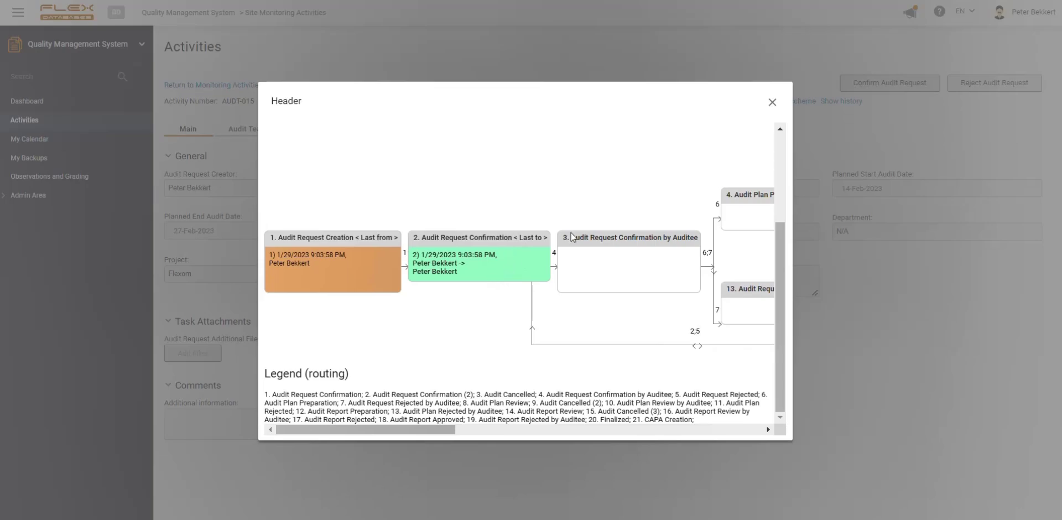
pyautogui.hscroll(2, 660, 275)
pyautogui.hscroll(8, 660, 275)
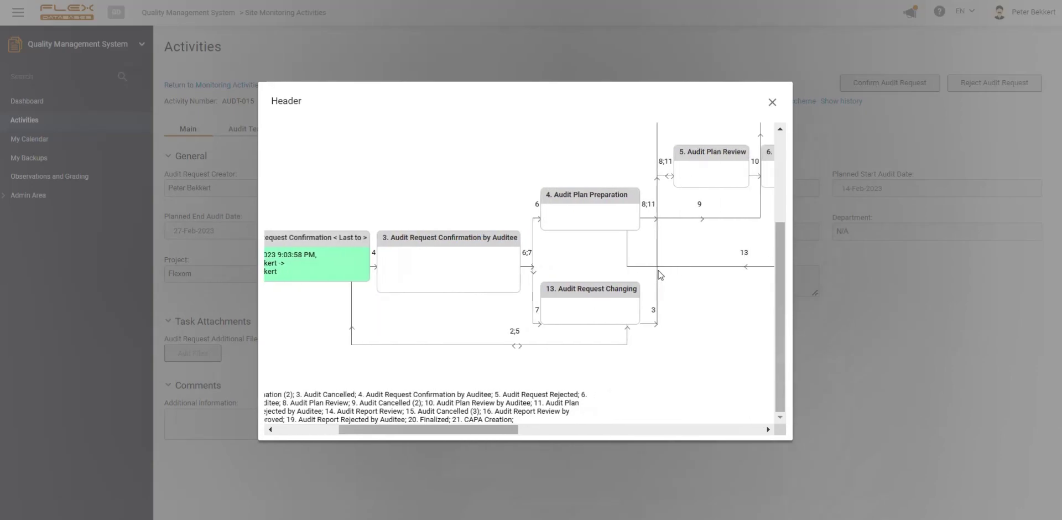
pyautogui.hscroll(4, 660, 275)
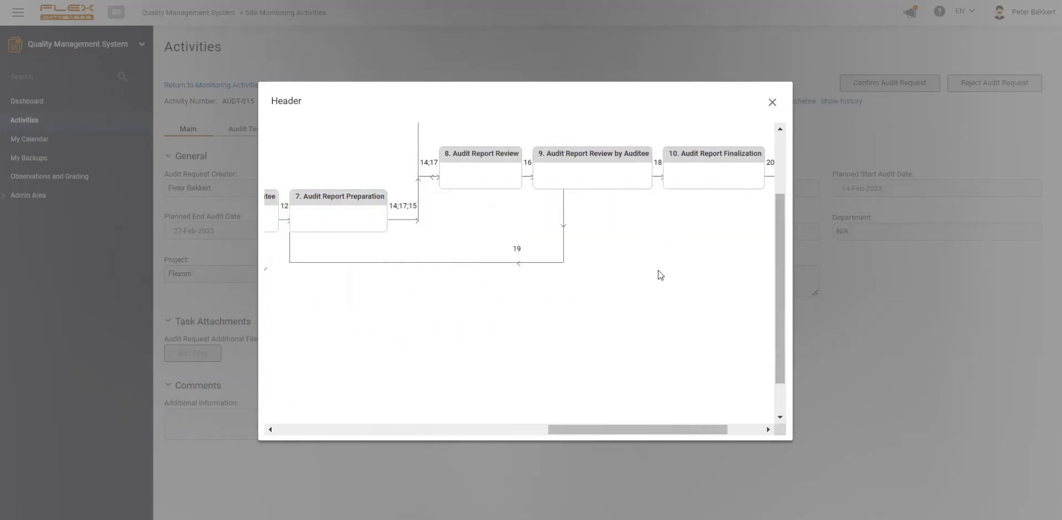
pyautogui.click(773, 104)
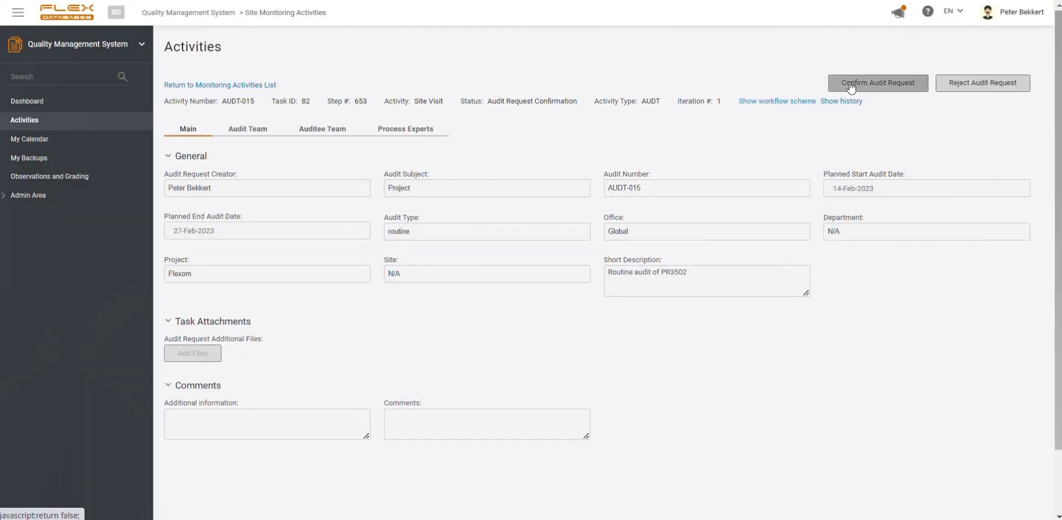
# Step: Confirm the audit request, assign the Project Manager listed just below Brown as next step performer, and send it to the auditee
pyautogui.click(852, 82)
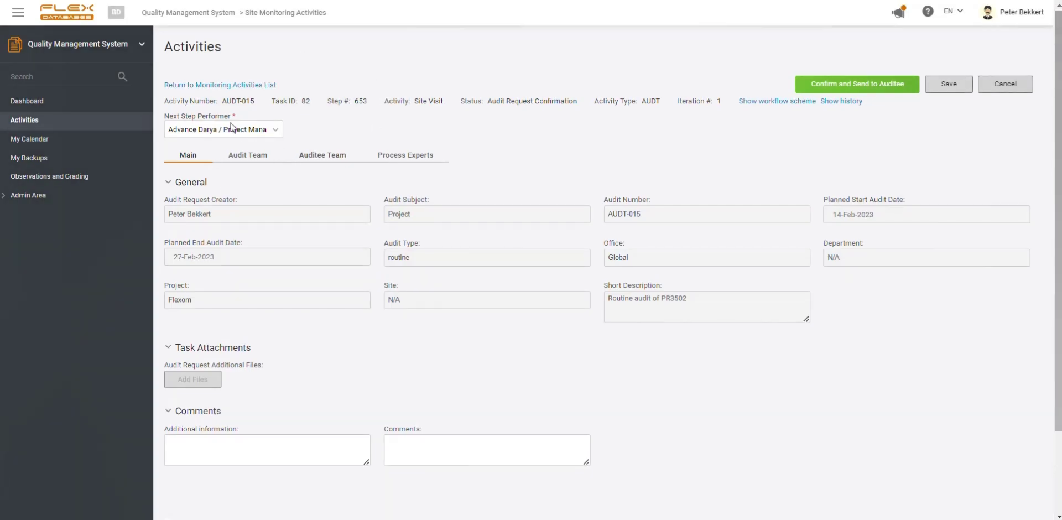
pyautogui.moveTo(163, 118); pyautogui.dragTo(254, 116)
pyautogui.click(254, 116)
pyautogui.click(274, 132)
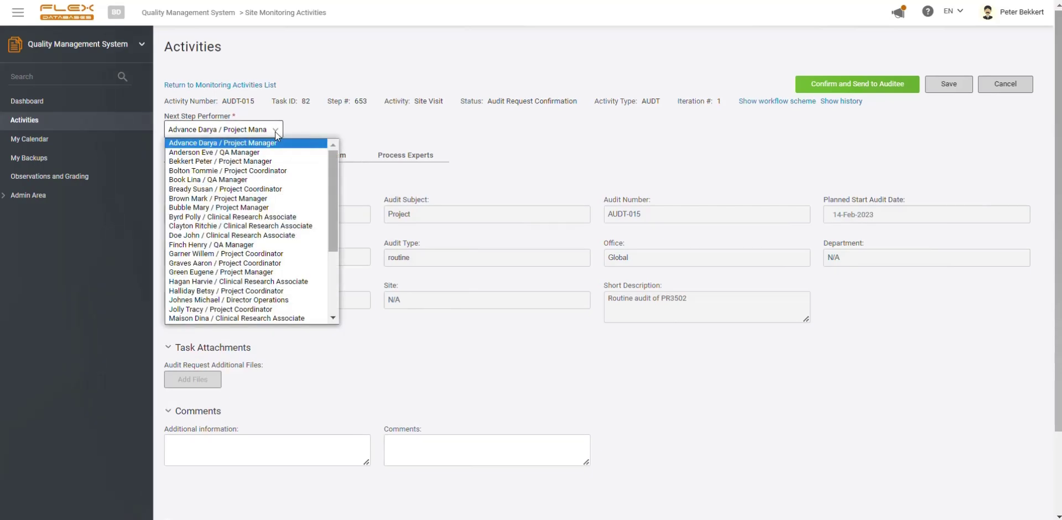
pyautogui.click(234, 208)
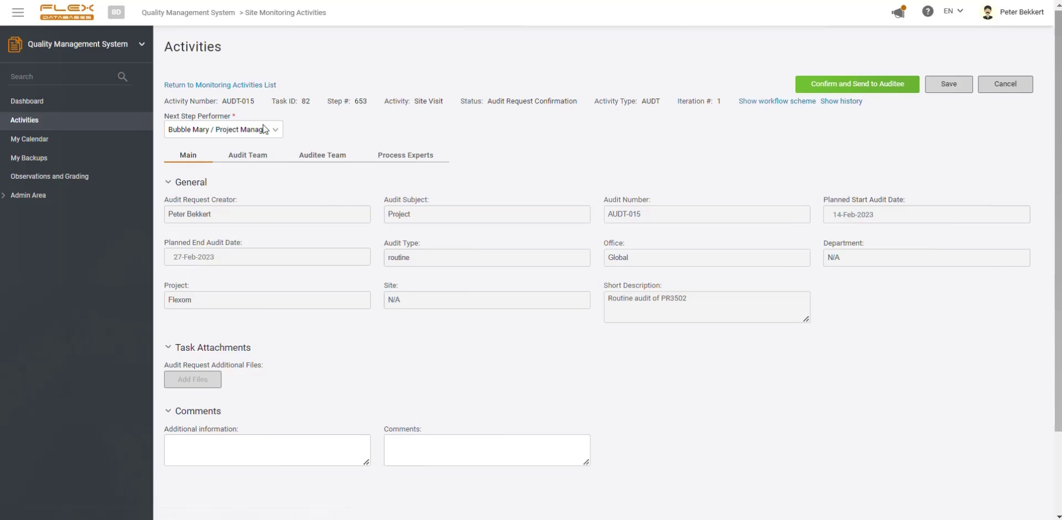
pyautogui.click(832, 81)
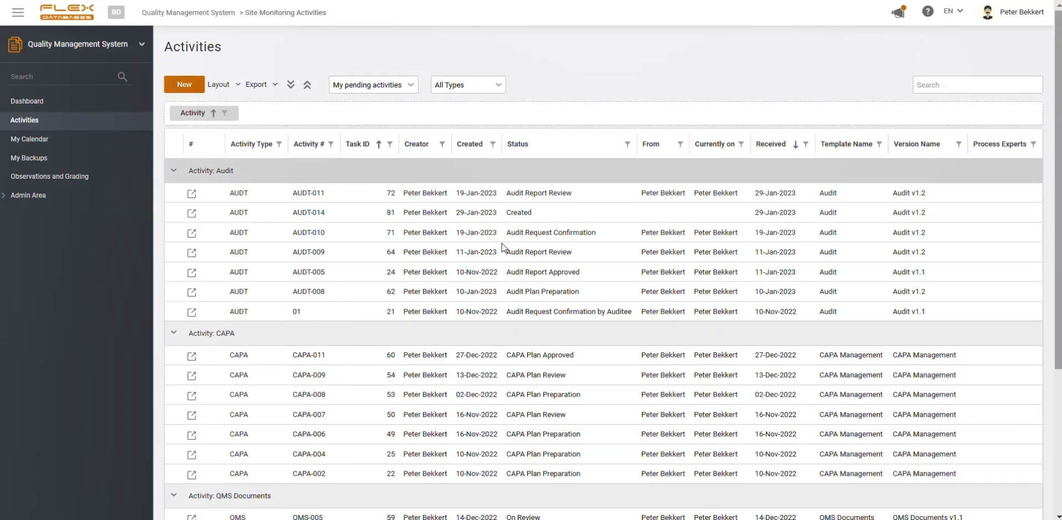
# Step: Open audit activity AUDT-011 from the Activities list and open its attached PDF audit plan
pyautogui.click(191, 194)
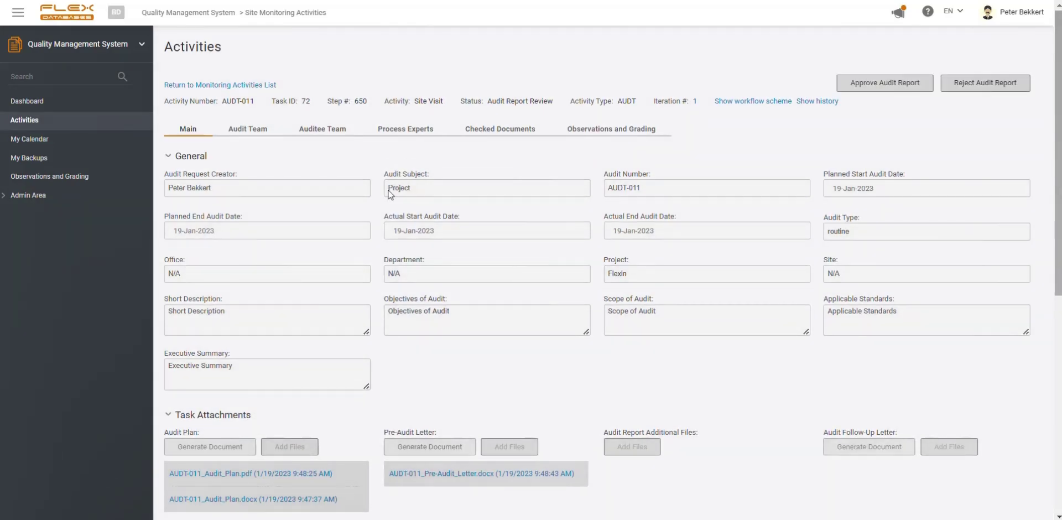
pyautogui.scroll(-3, 344, 320)
pyautogui.click(238, 286)
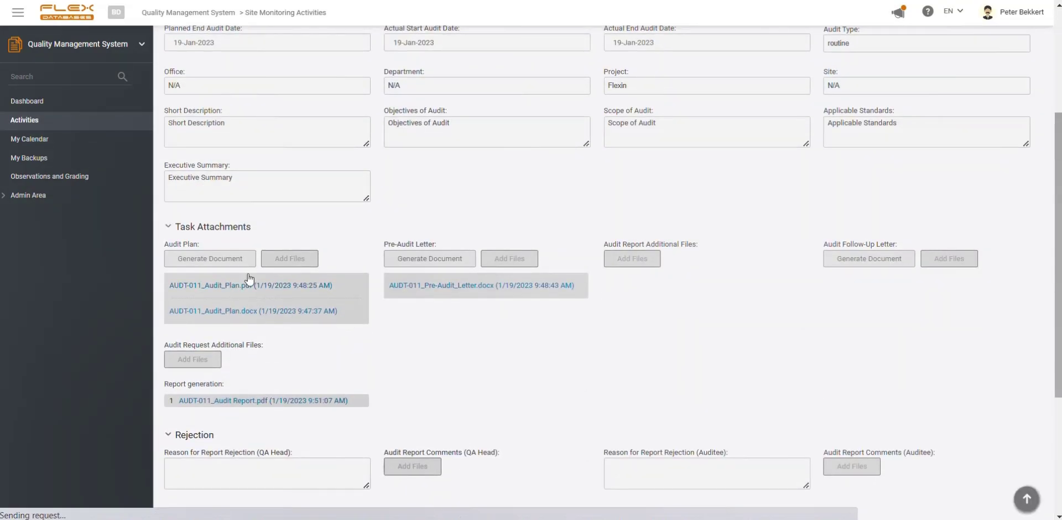
pyautogui.click(77, 503)
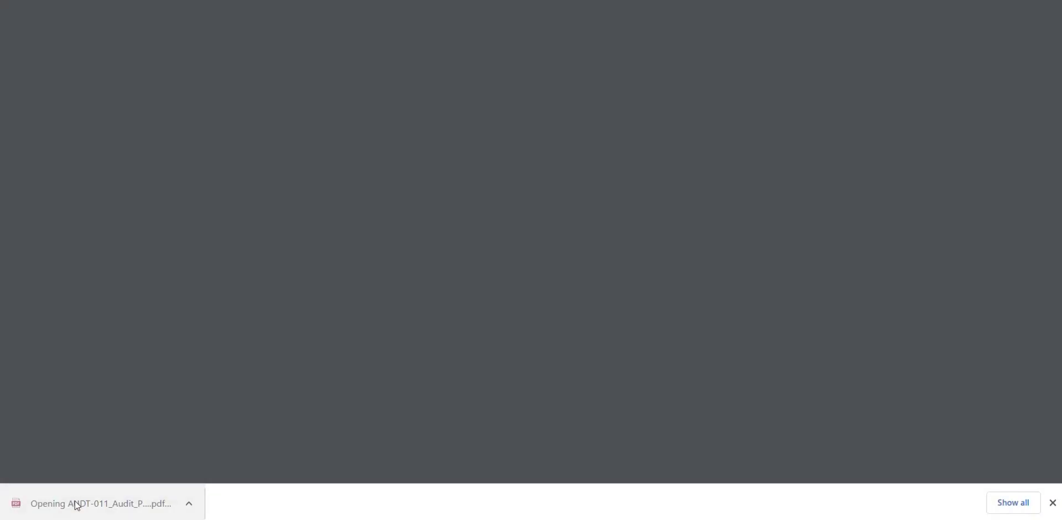
# Step: Read through the AUDT-011 audit plan, from the audit details and teams to the signature page, and return to the Activities list
pyautogui.scroll(-1, 496, 289)
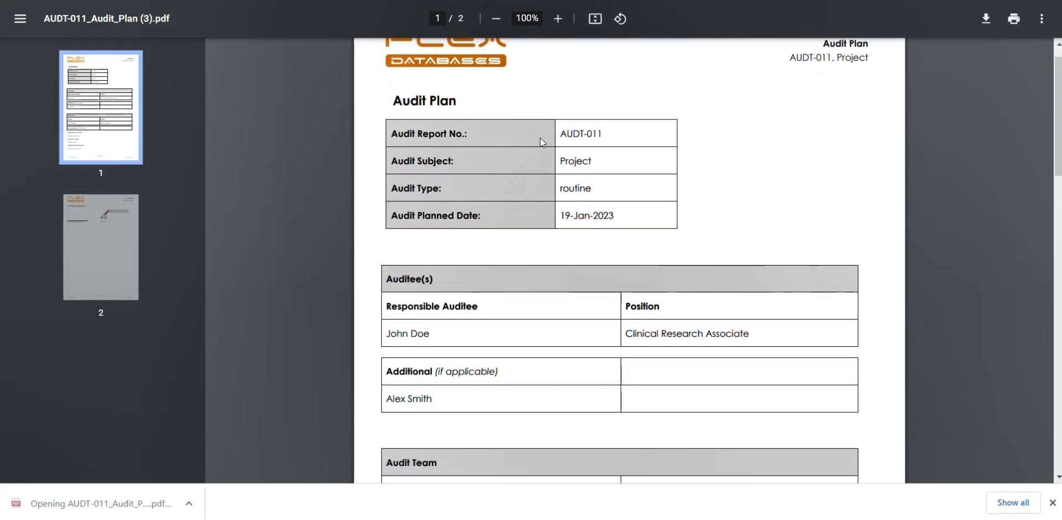
pyautogui.scroll(-5, 618, 211)
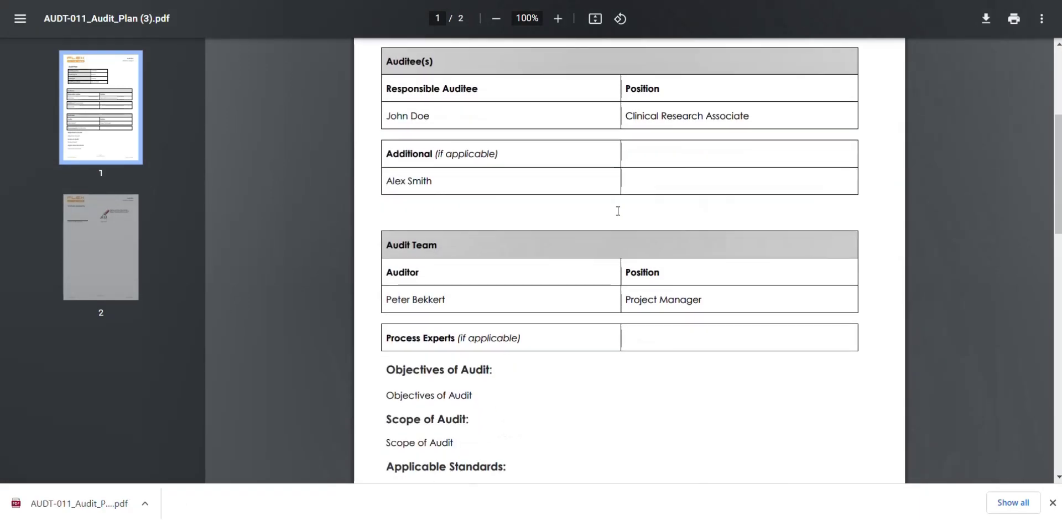
pyautogui.scroll(-1, 618, 211)
pyautogui.scroll(-4, 618, 211)
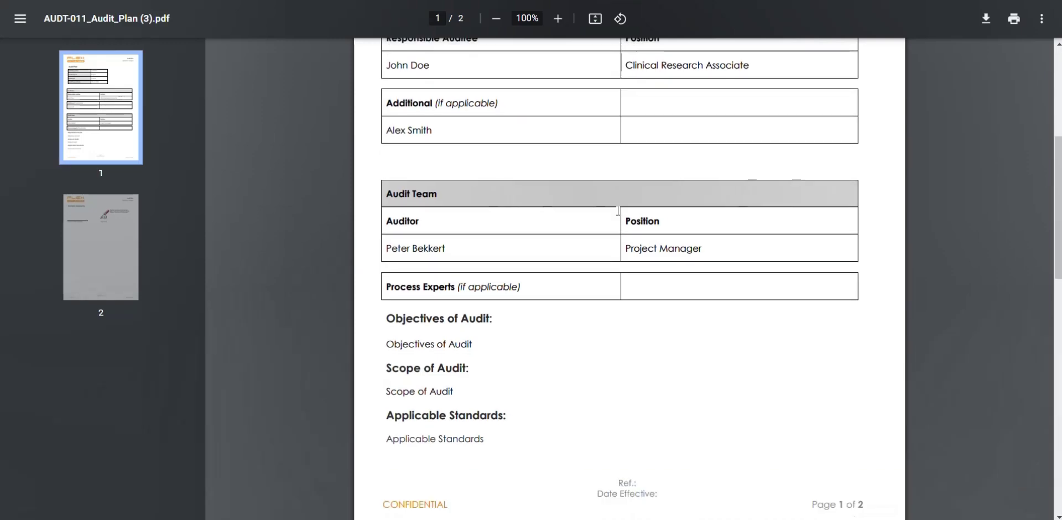
pyautogui.scroll(-6, 618, 210)
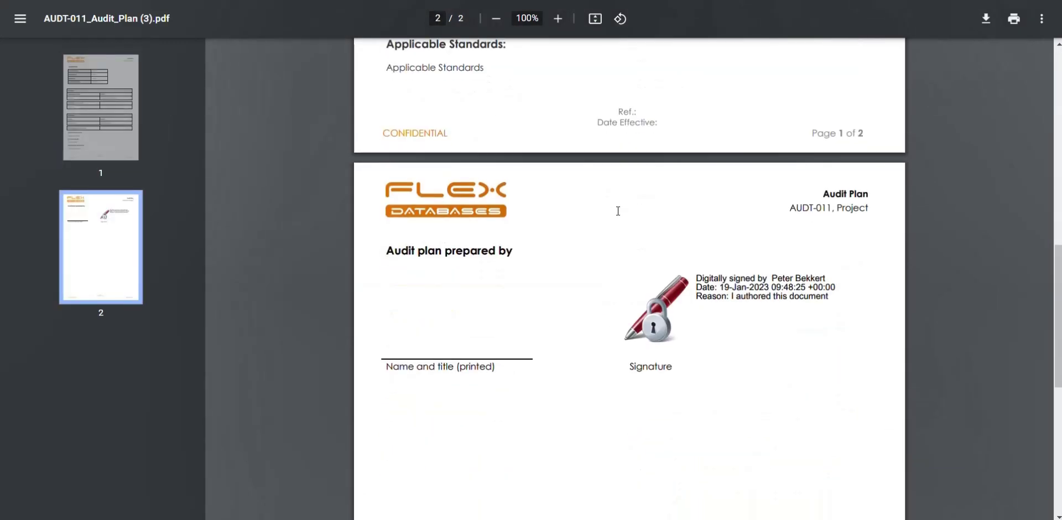
pyautogui.scroll(-2, 618, 211)
pyautogui.scroll(4, 618, 211)
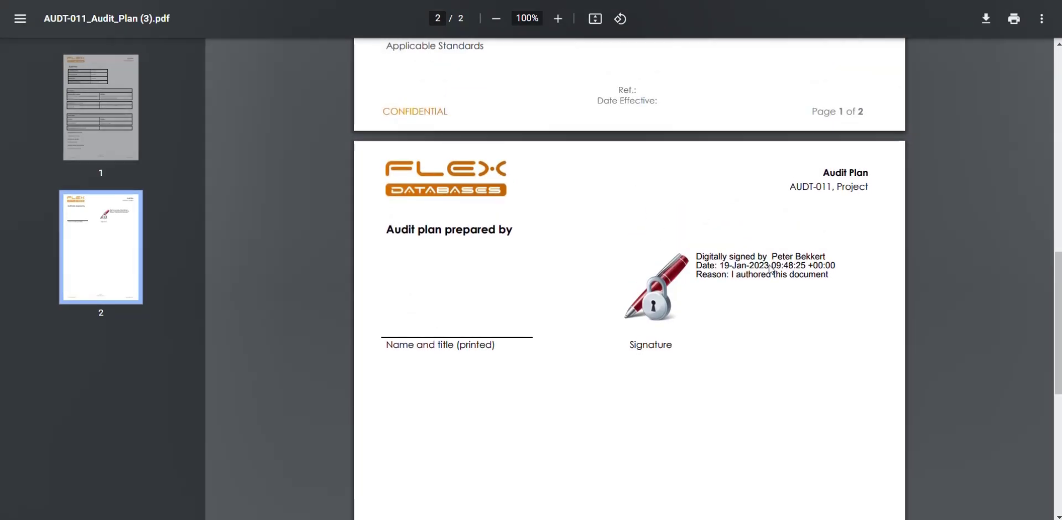
pyautogui.scroll(8, 769, 268)
pyautogui.scroll(4, 771, 268)
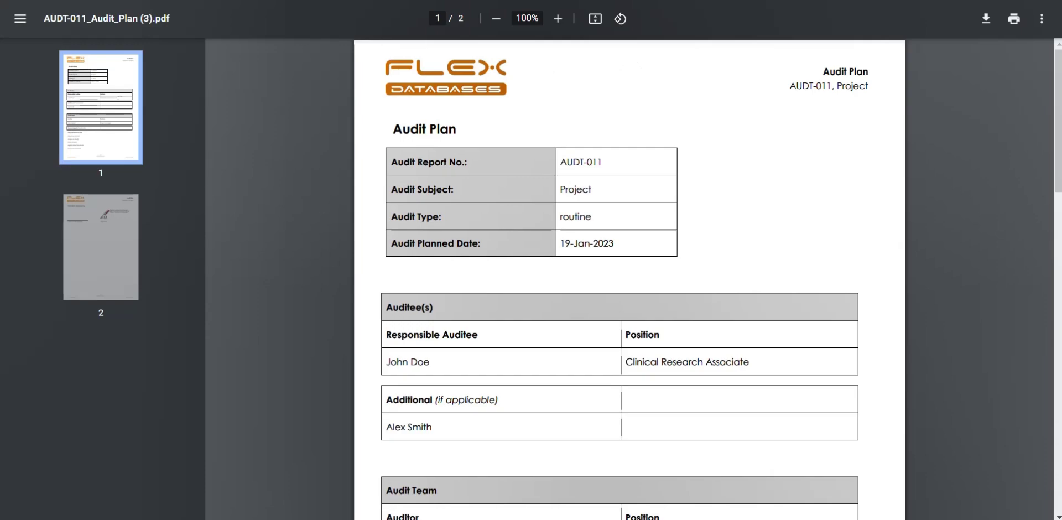
pyautogui.click(379, 1)
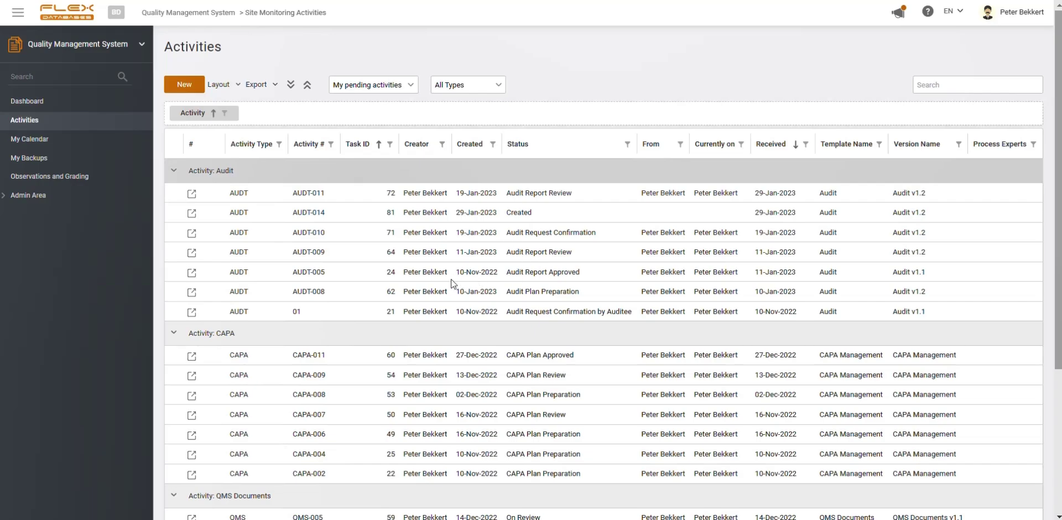
# Step: Open audit activity AUDT-005, start its CAPA Creation step, and review the form's task attachments and comment fields
pyautogui.click(192, 274)
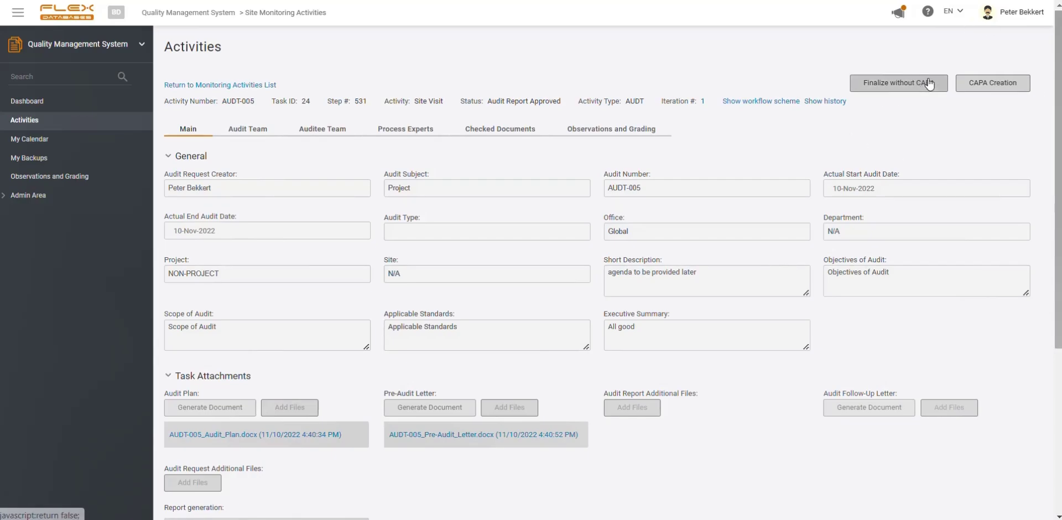
pyautogui.click(1017, 83)
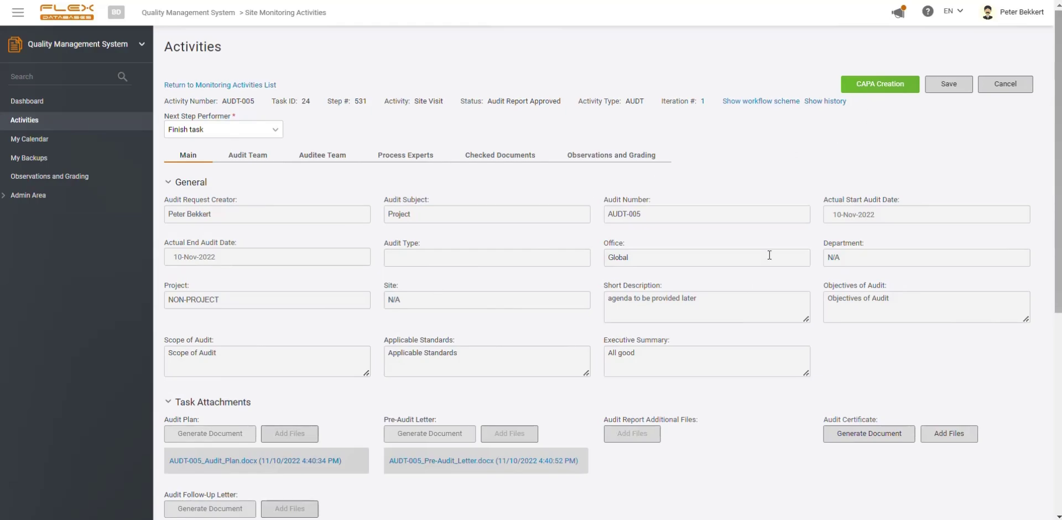
pyautogui.scroll(-6, 556, 480)
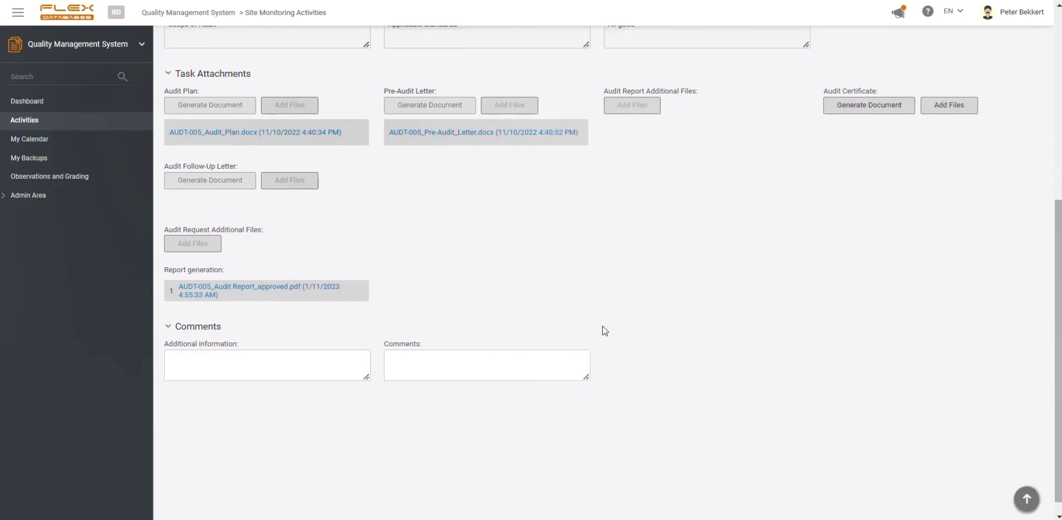
pyautogui.scroll(5, 602, 327)
pyautogui.scroll(1, 603, 327)
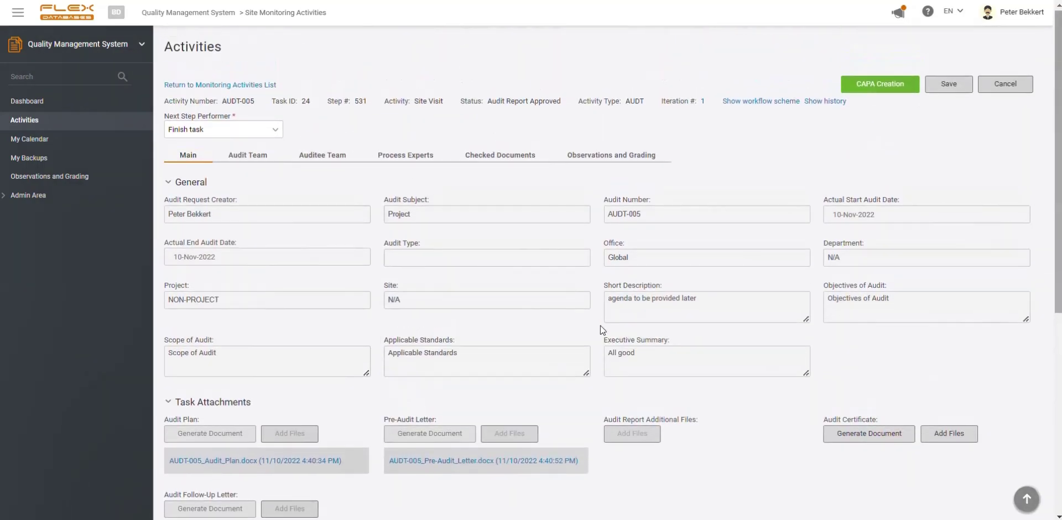